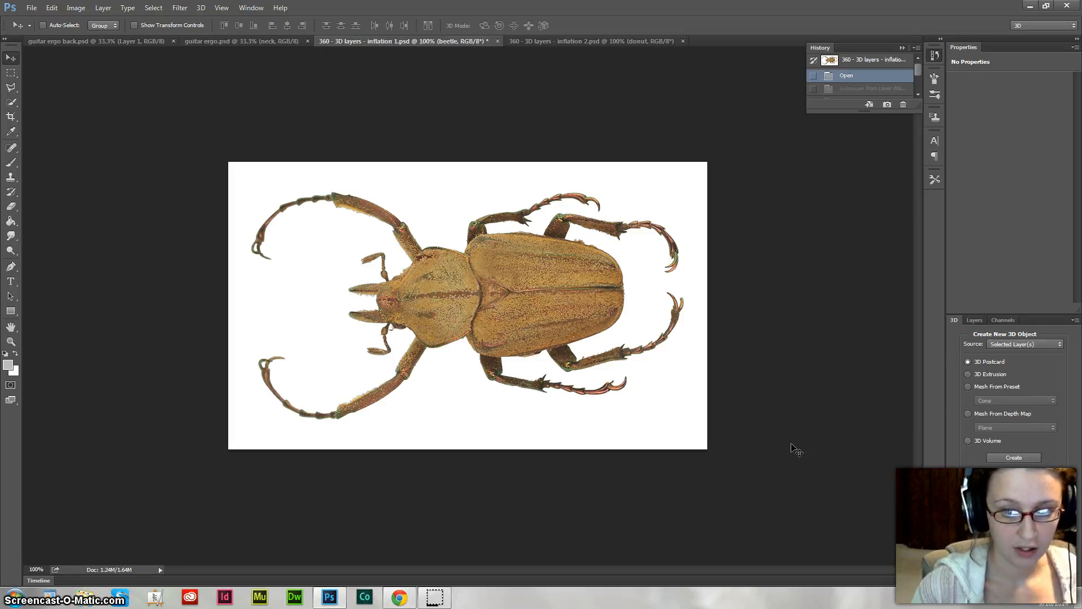
Step: Create a new 3D extrusion from the beetle layer in the inflation 1 document
left_click(556, 42)
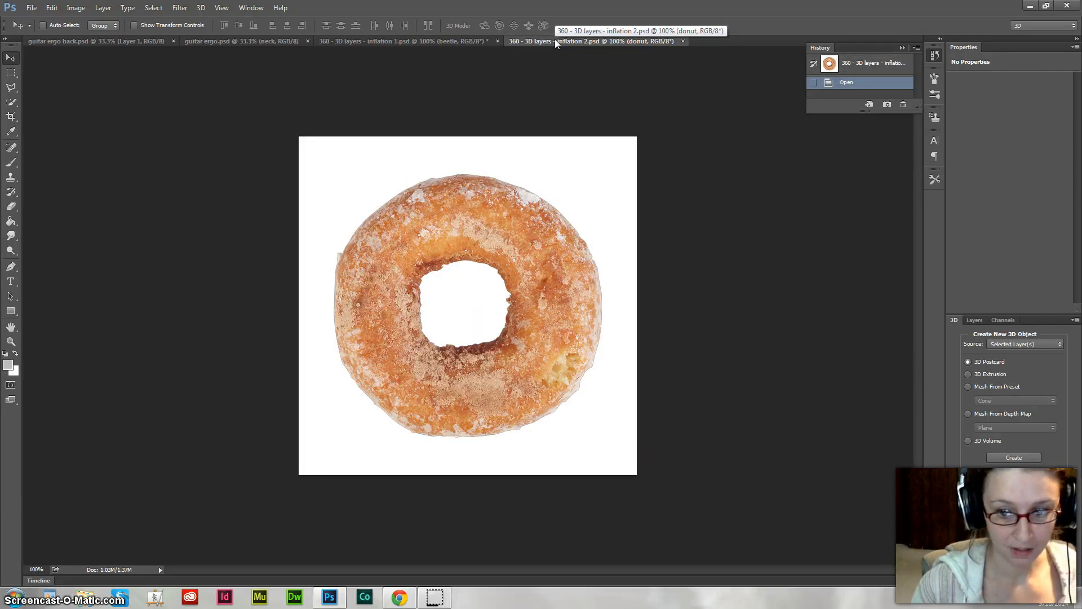
left_click(449, 41)
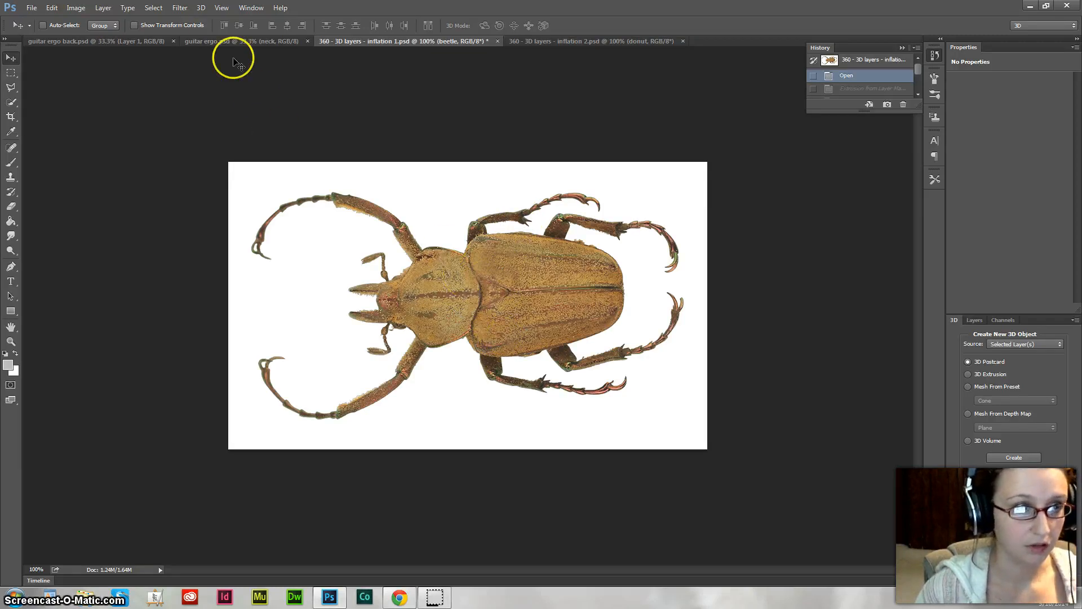
left_click(202, 8)
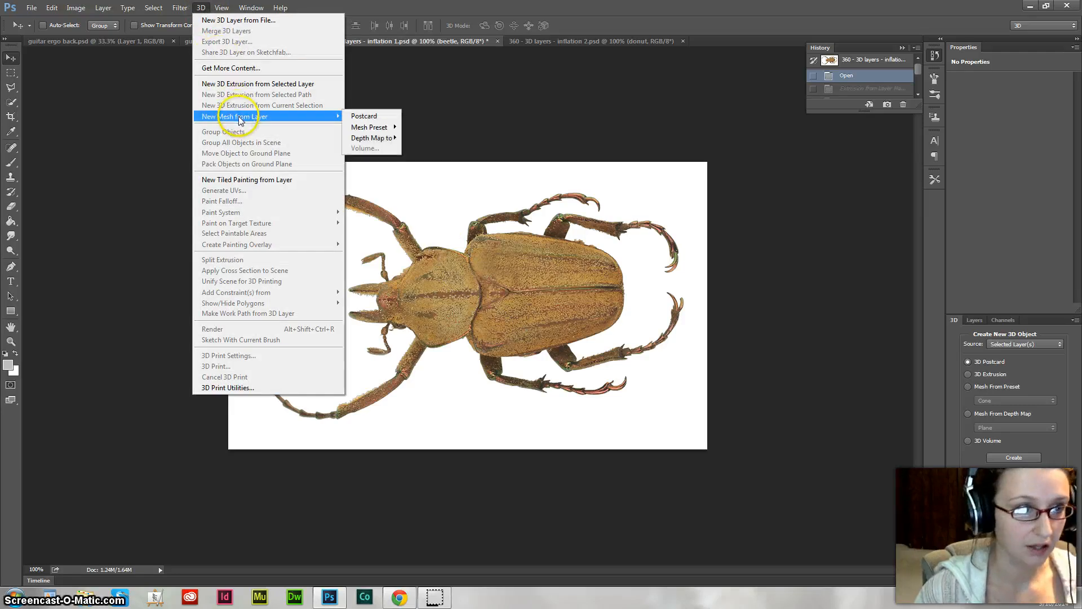
left_click(241, 87)
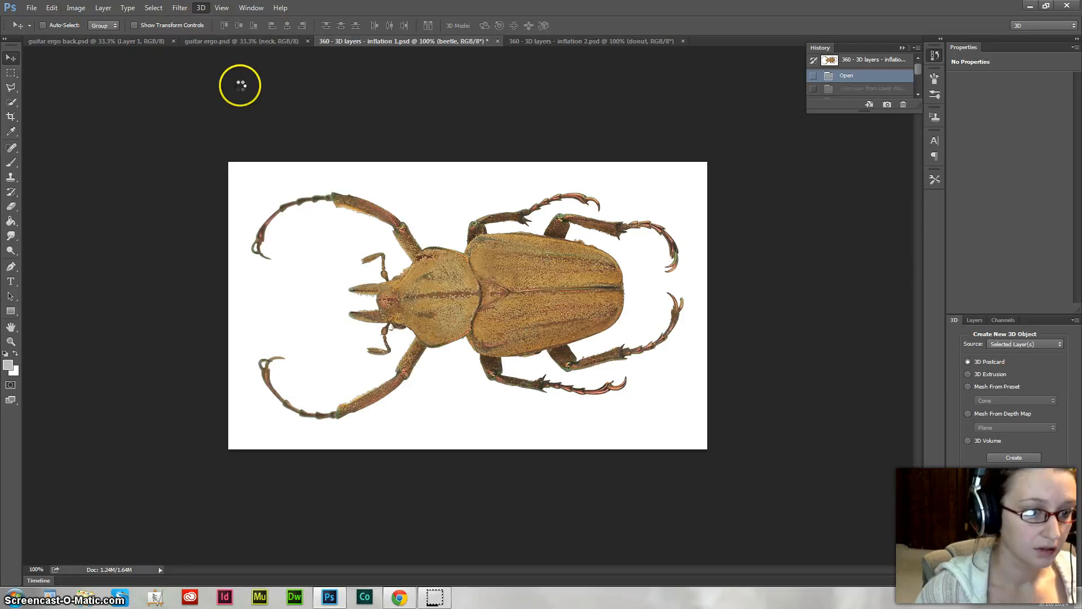
mouse_move(432, 602)
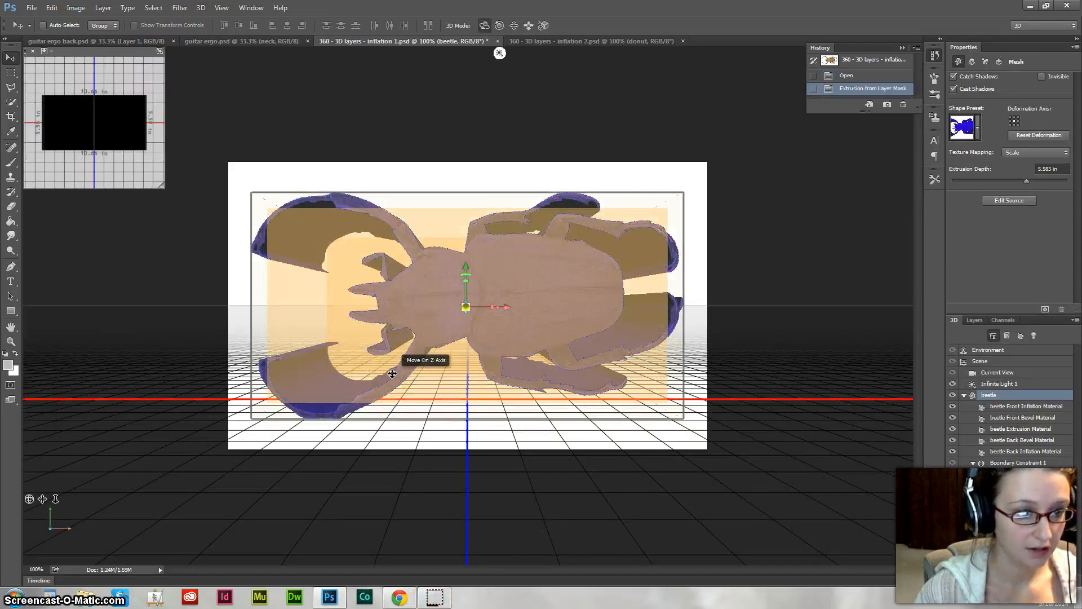
Step: Push the extruded beetle mesh back along the Z axis so it sits smaller within the canvas
mouse_move(392, 373)
left_mouse_down()
mouse_move(368, 434)
mouse_move(438, 279)
mouse_move(389, 372)
mouse_move(435, 302)
left_mouse_up()
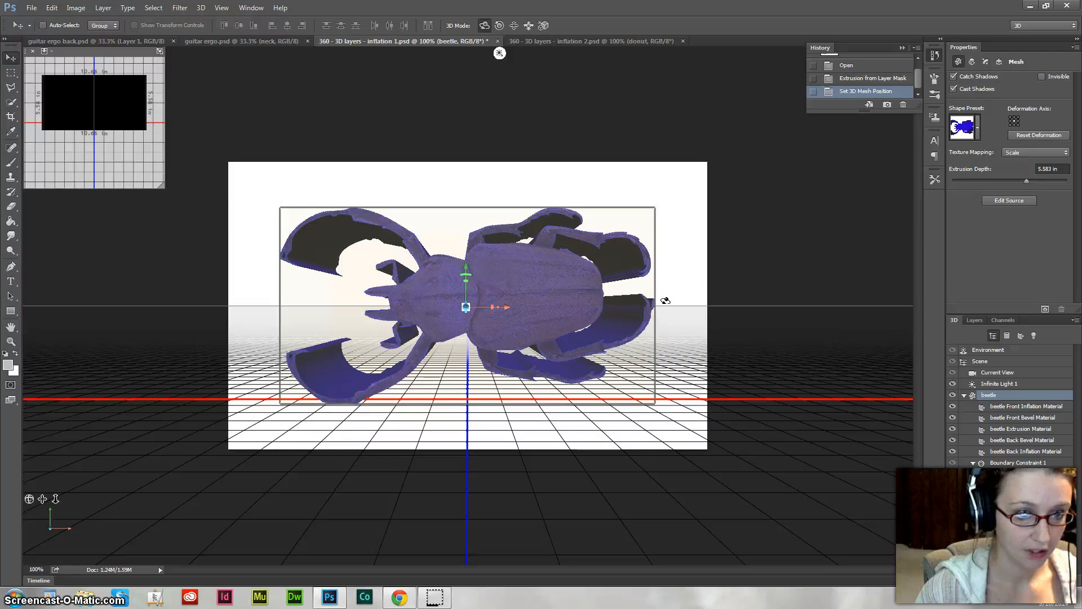
mouse_move(666, 300)
left_mouse_down()
mouse_move(637, 324)
mouse_move(644, 333)
mouse_move(640, 297)
mouse_move(668, 294)
left_mouse_up()
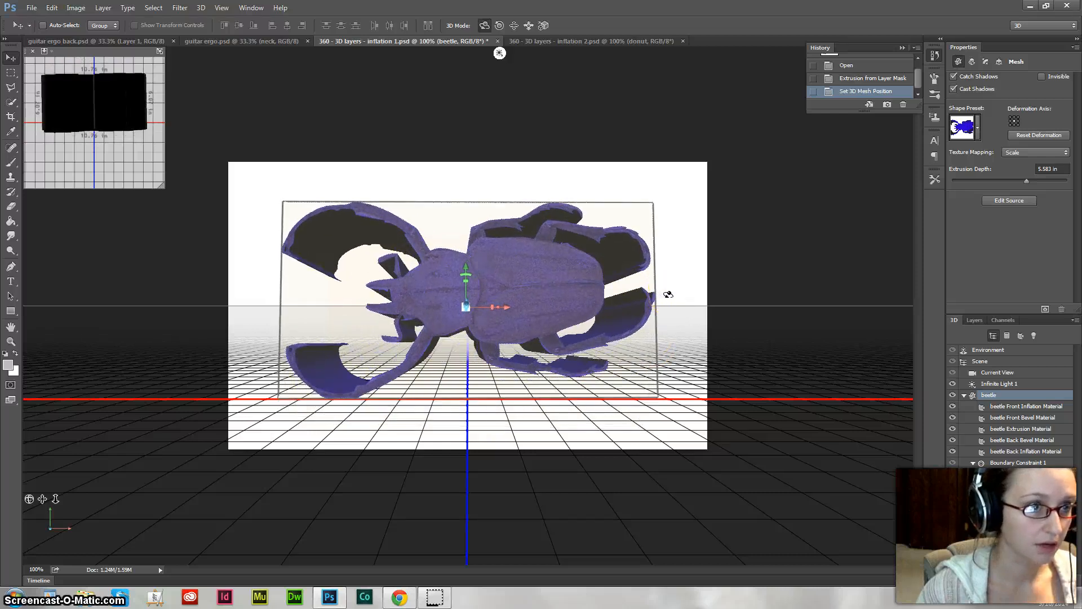
left_click(499, 26)
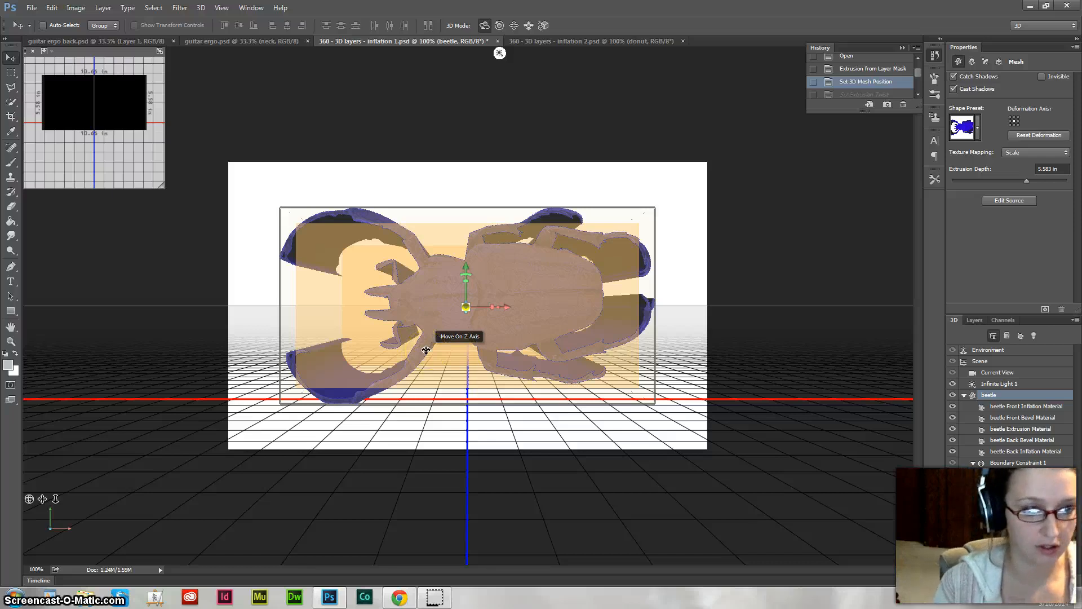
left_click(426, 600)
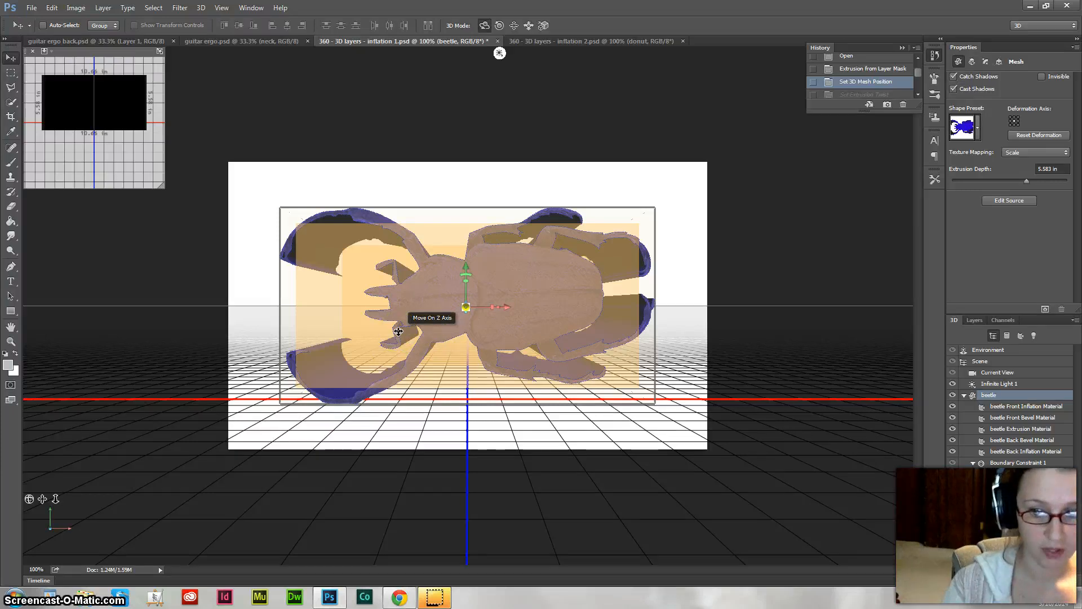
Step: Deform the beetle mesh by reducing its extrusion depth to about 0.374 in
key("v")
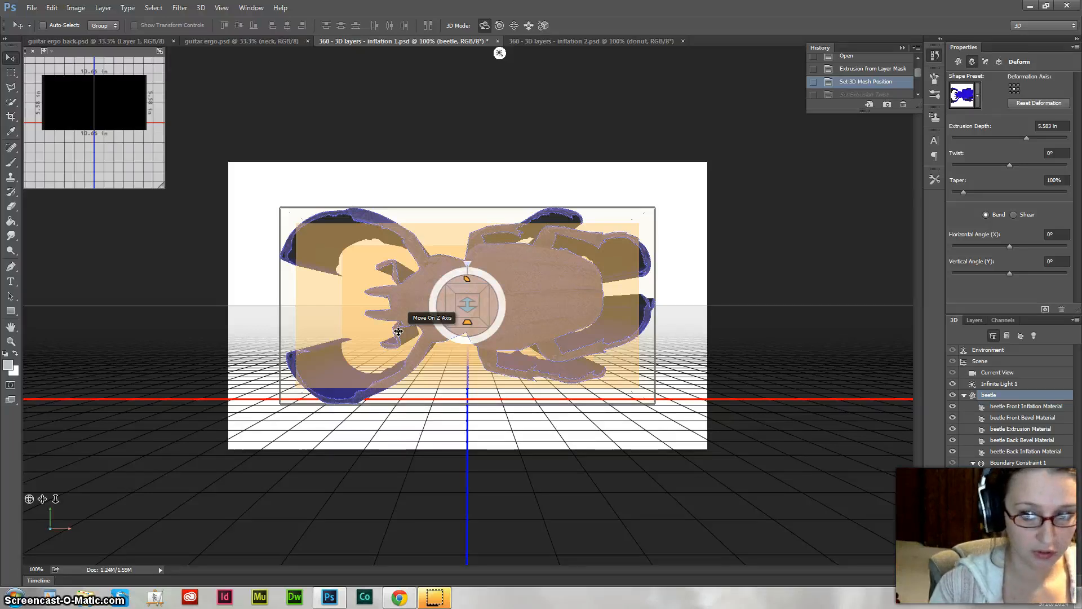
left_click(475, 320)
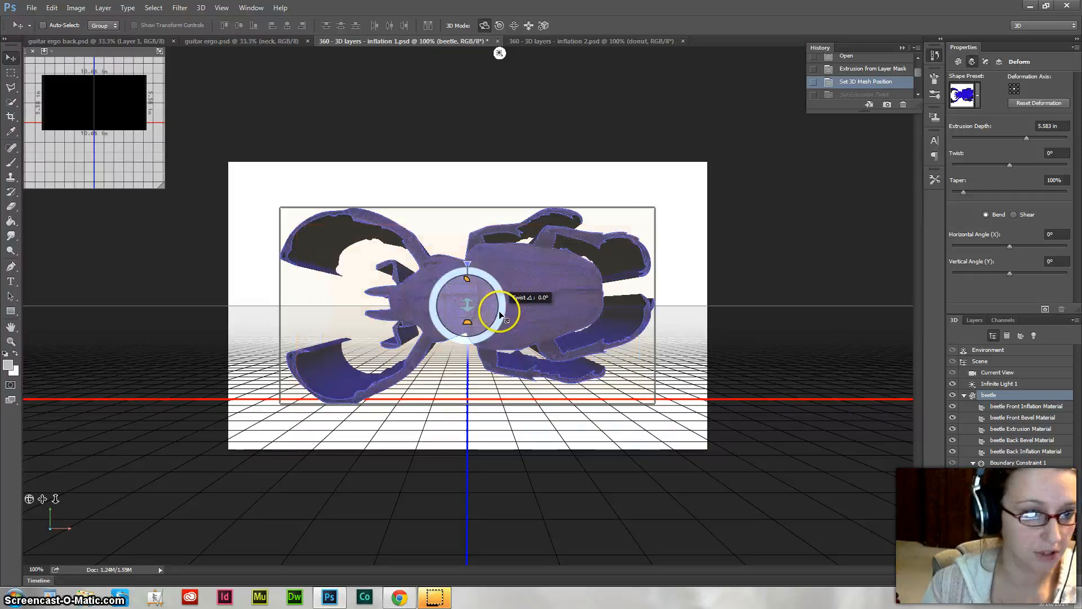
left_click_drag(468, 309, 456, 392)
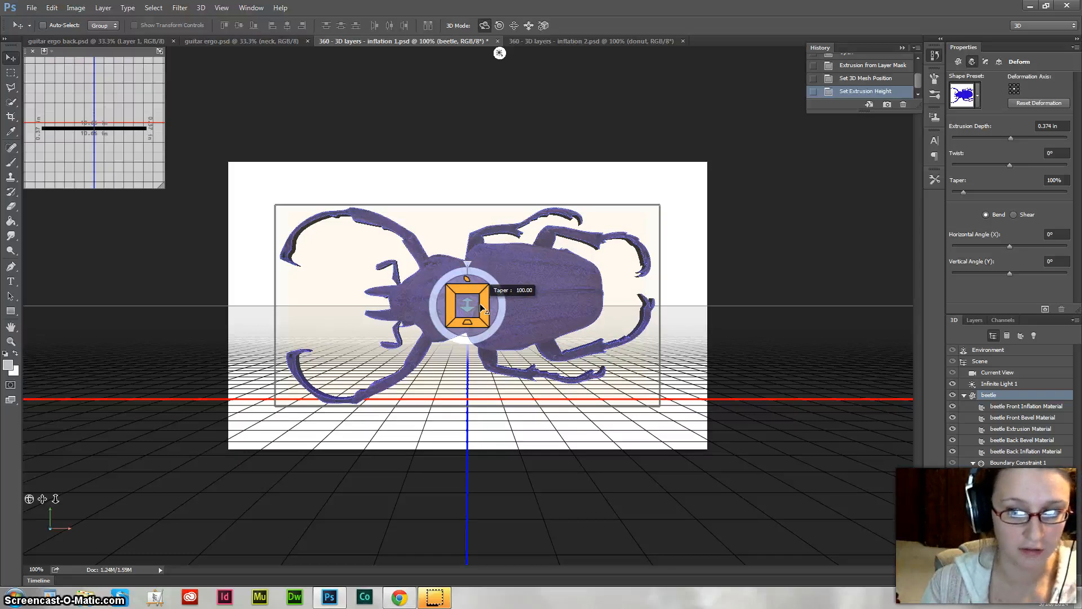
Step: Taper the beetle extrusion to 95% and bend it to 1° horizontally and -3° vertically
mouse_move(481, 306)
left_mouse_down()
mouse_move(499, 302)
mouse_move(478, 308)
left_mouse_up()
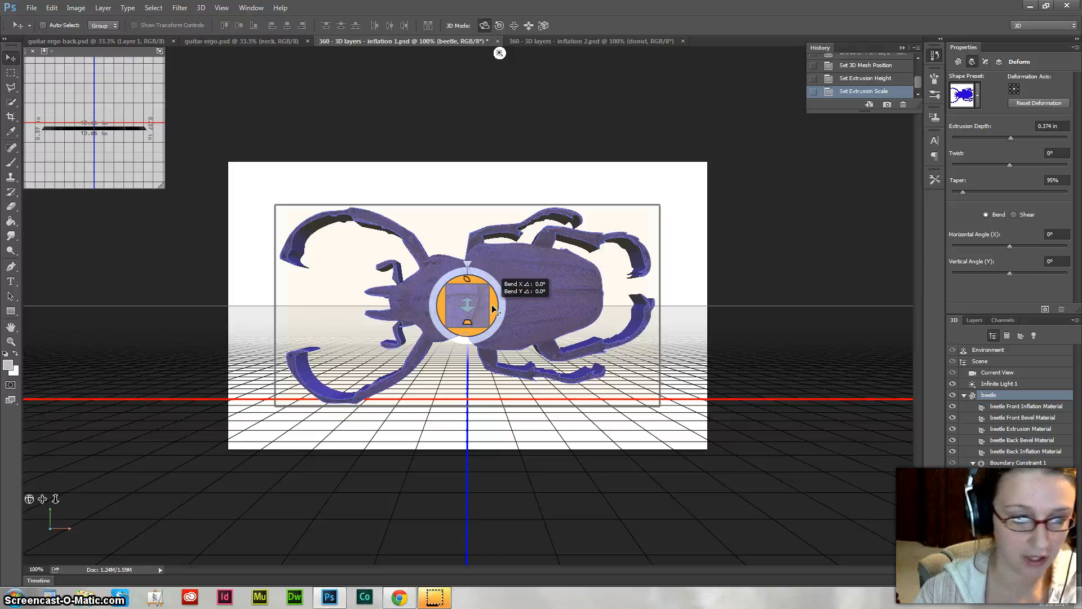
mouse_move(491, 308)
left_mouse_down()
mouse_move(458, 308)
mouse_move(493, 312)
left_mouse_up()
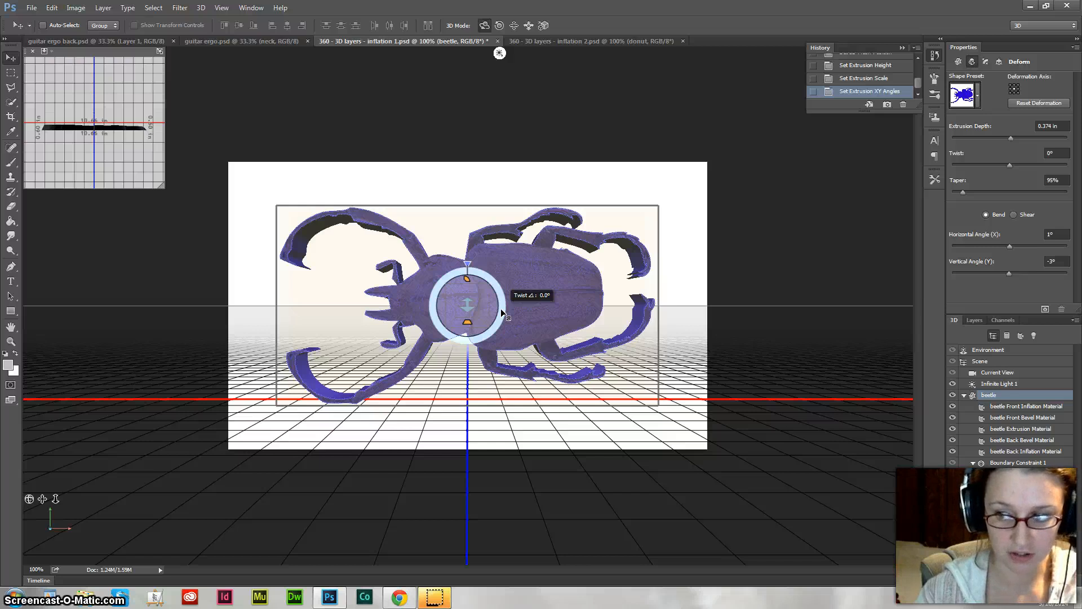
mouse_move(500, 309)
left_mouse_down()
mouse_move(491, 337)
mouse_move(502, 297)
mouse_move(498, 308)
left_mouse_up()
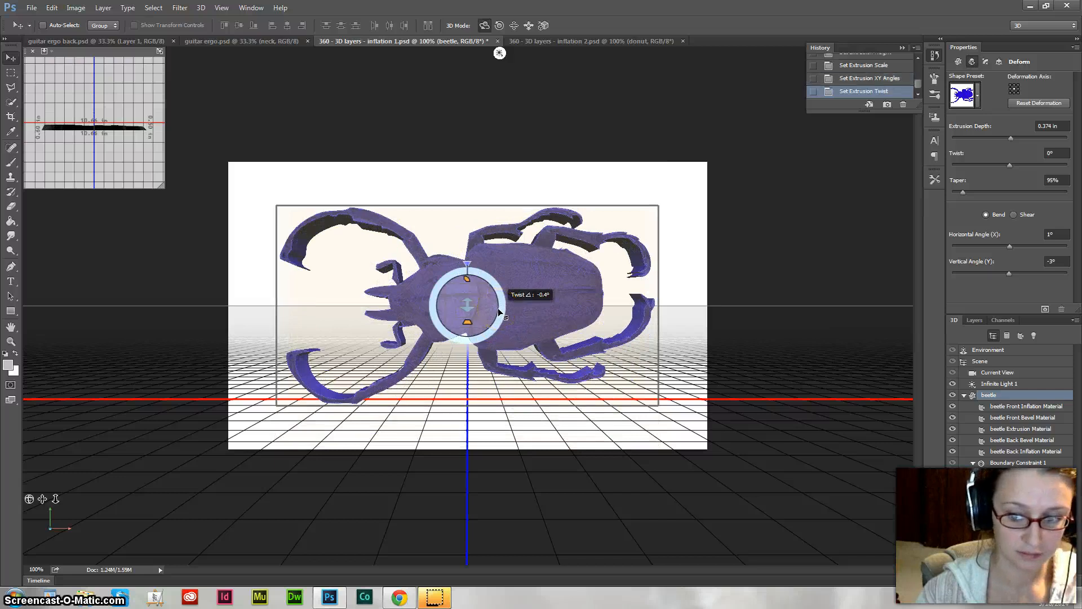
left_click(498, 309)
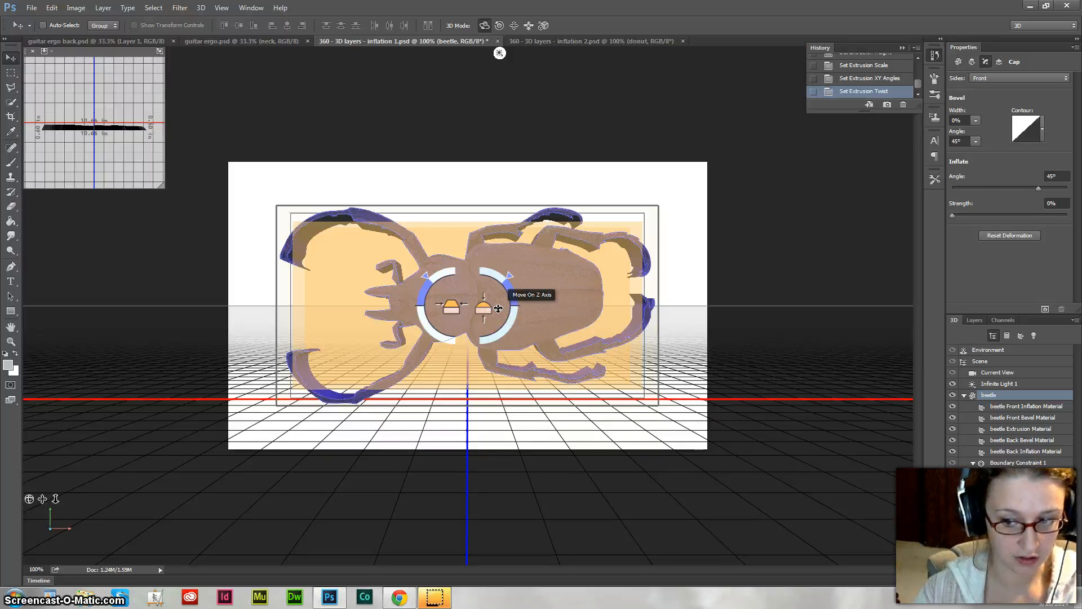
Step: Inflate the beetle's front cap with an angle of 6° and a strength of 5%
left_click_drag(513, 307, 513, 317)
left_click_drag(513, 319, 509, 359)
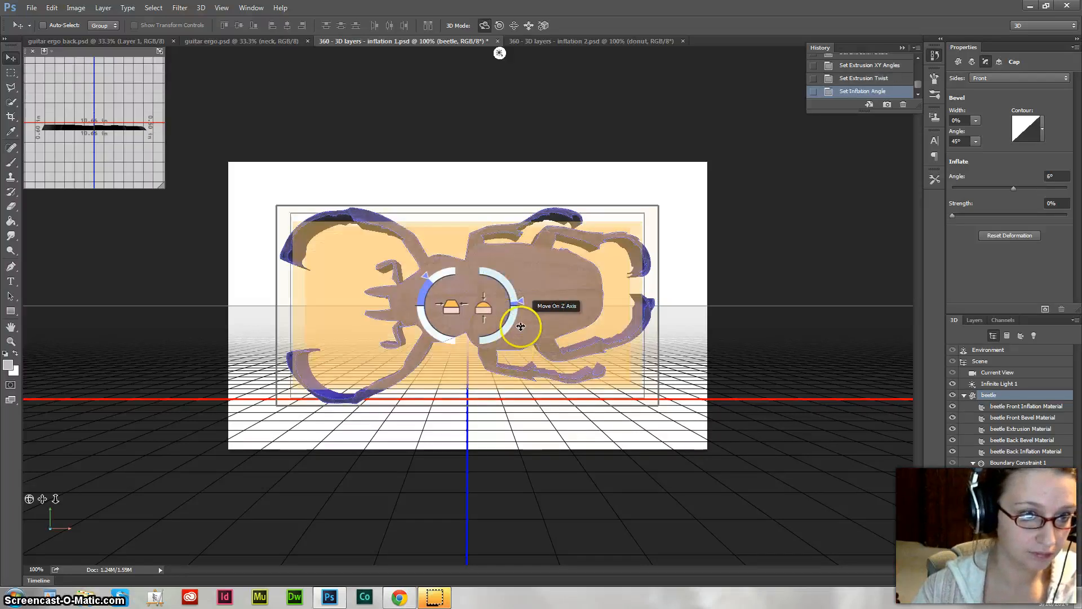
left_click_drag(520, 304, 488, 314)
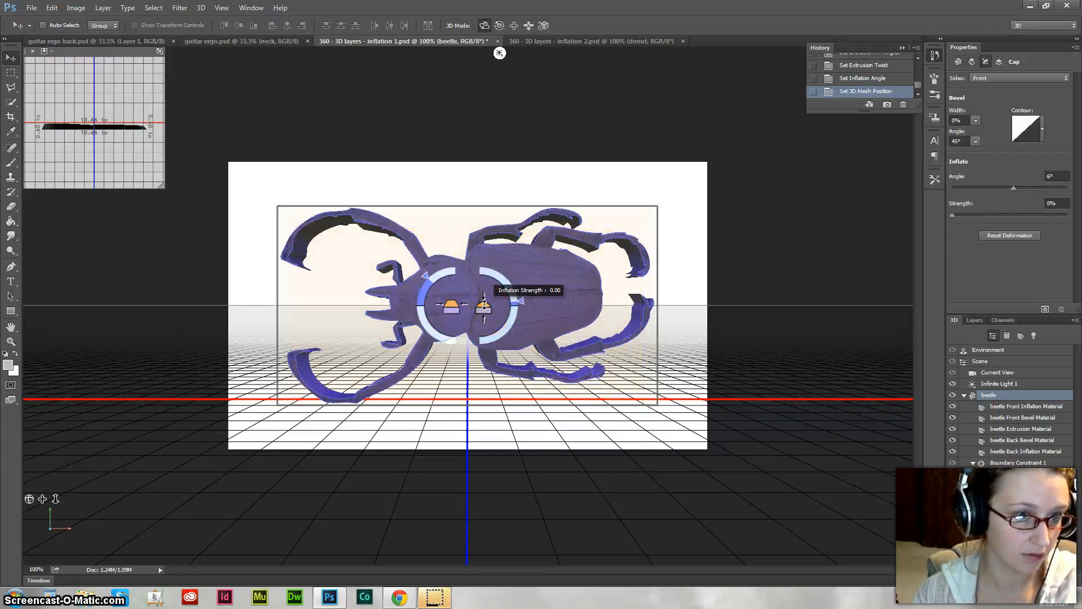
mouse_move(484, 304)
left_mouse_down()
mouse_move(485, 240)
mouse_move(484, 336)
mouse_move(483, 282)
mouse_move(490, 295)
left_mouse_up()
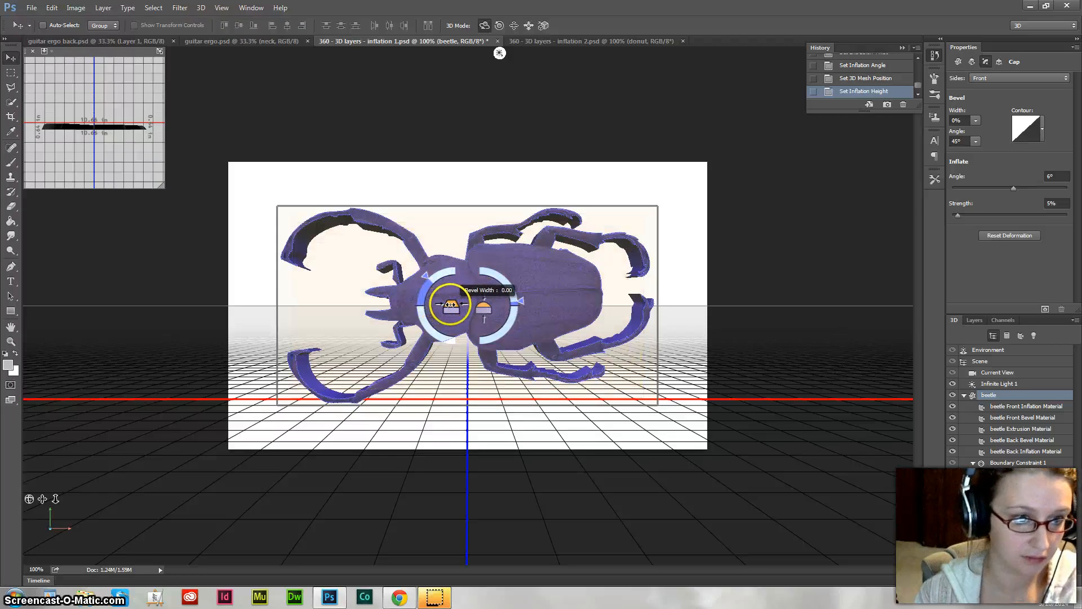
Step: Bevel the beetle's front cap with a width of 1% and an angle of 15°
mouse_move(451, 304)
left_mouse_down()
mouse_move(465, 311)
mouse_move(463, 275)
mouse_move(458, 369)
mouse_move(536, 310)
mouse_move(411, 290)
mouse_move(602, 295)
mouse_move(442, 299)
left_mouse_up()
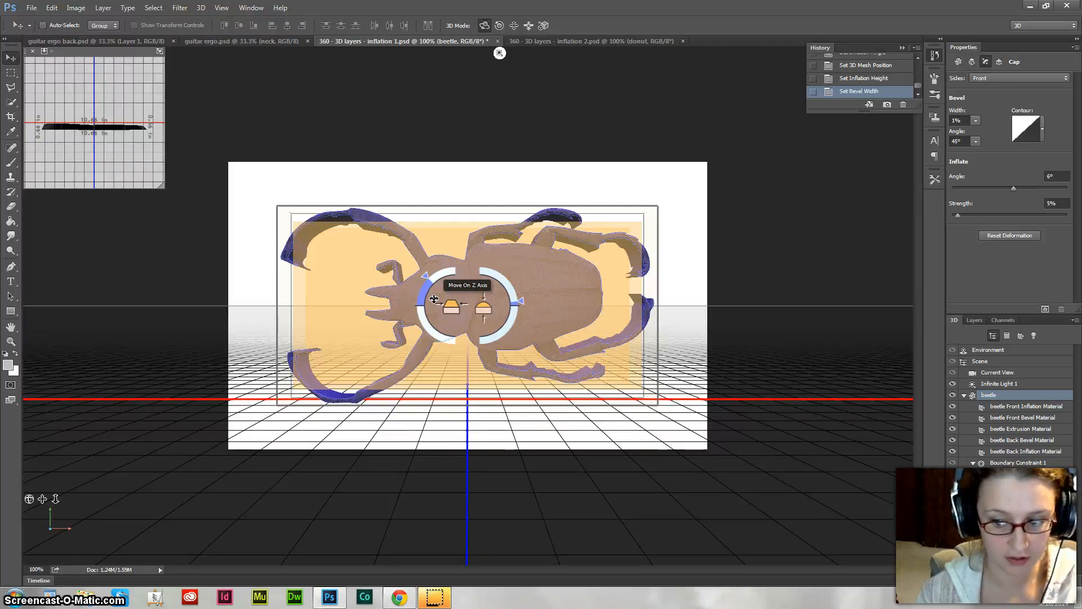
left_click(426, 276)
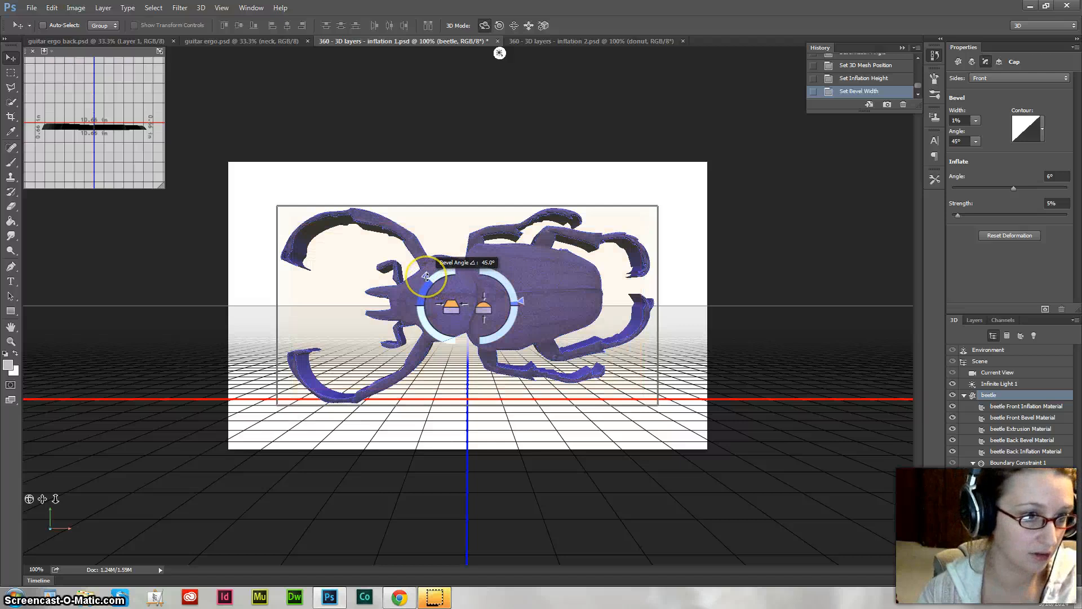
left_click_drag(426, 276, 430, 298)
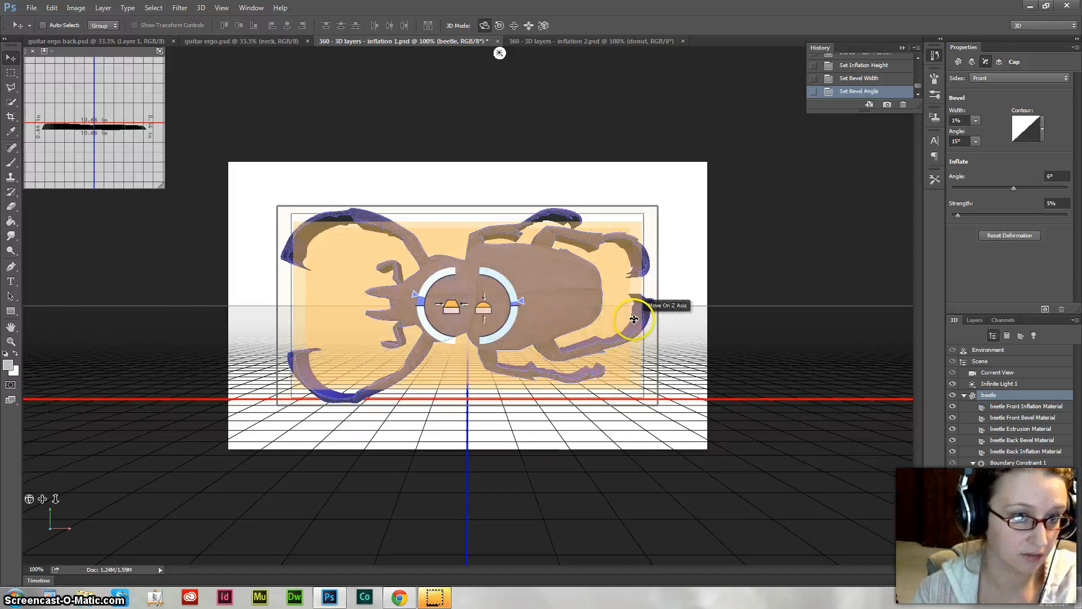
Step: Rotate the beetle about 39.5° around the Y axis and inflate its front cap to a 68° angle and 20% strength
left_click_drag(648, 319, 649, 319)
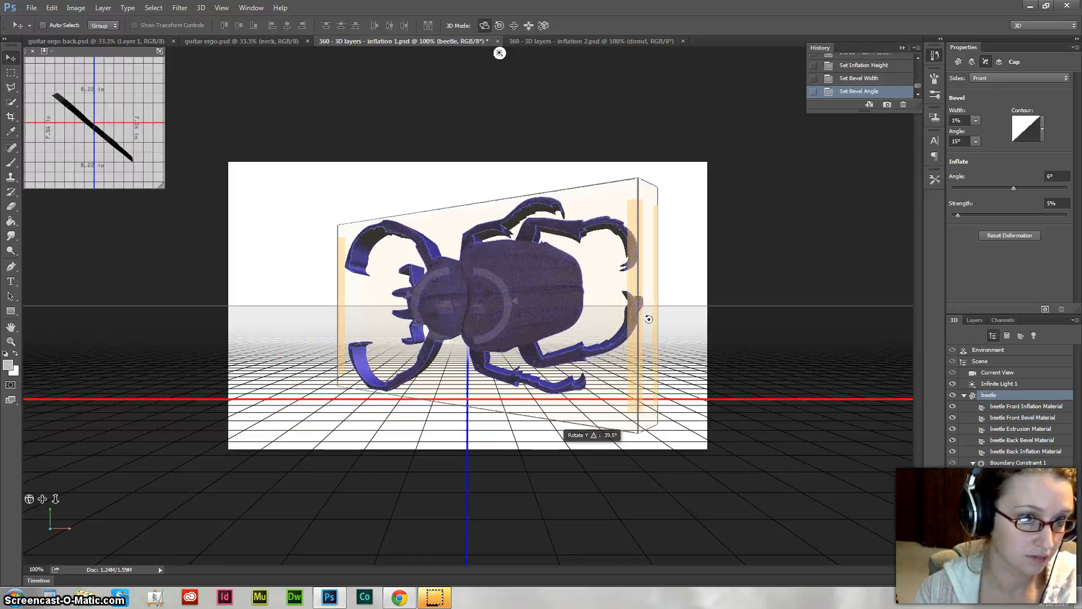
left_click_drag(554, 449, 554, 450)
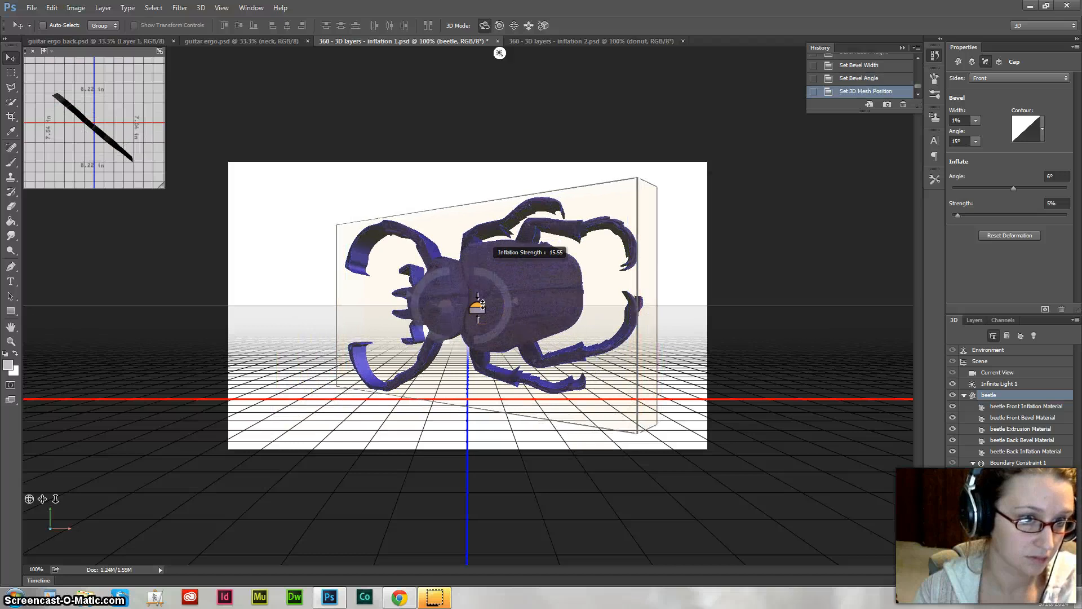
left_click_drag(483, 304, 457, 280)
left_click_drag(516, 300, 495, 248)
Step: Tilt and rotate the beetle mesh so it leans back and shows its inflated shell from above
left_click_drag(634, 307, 643, 343)
left_click_drag(573, 426, 566, 374)
left_click_drag(492, 147, 467, 103)
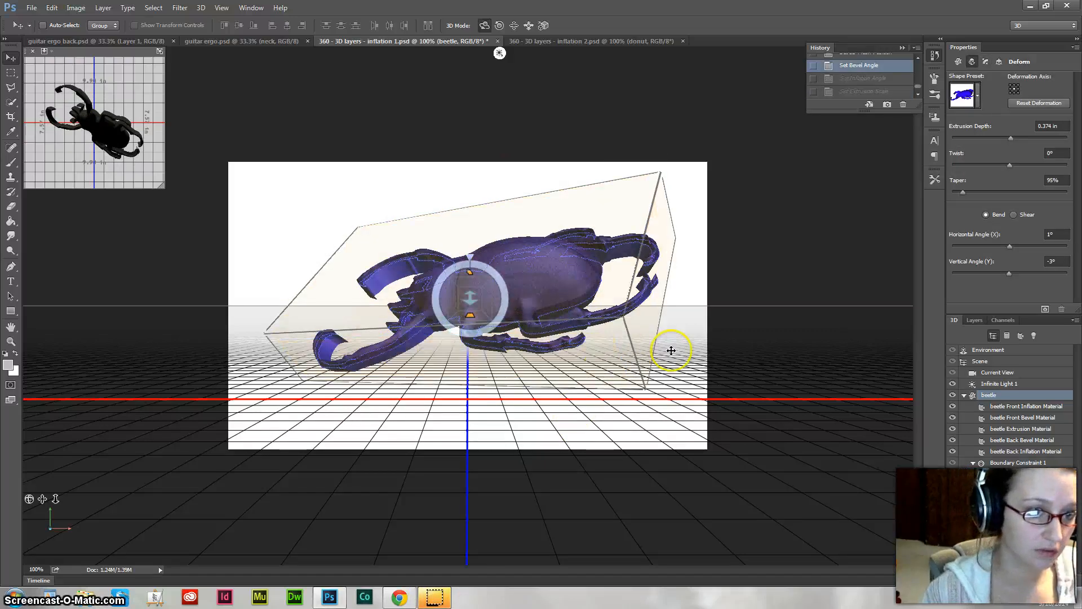
left_click_drag(652, 357, 685, 389)
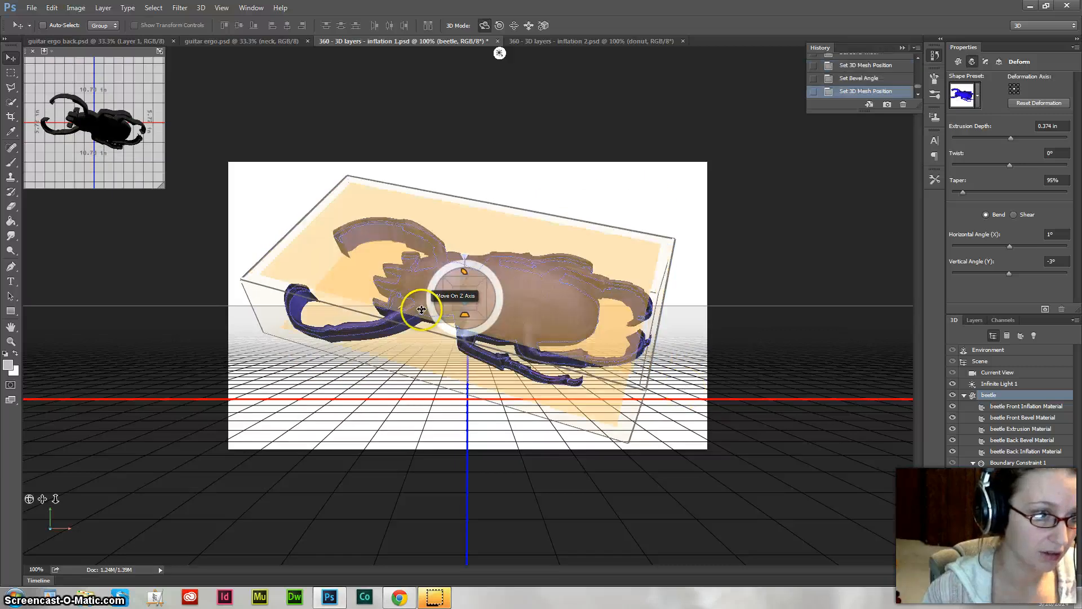
Step: Set the beetle's extrusion depth to about -0.041 in and its taper to 99%
mouse_move(473, 300)
left_mouse_down()
mouse_move(477, 310)
mouse_move(445, 301)
mouse_move(424, 280)
mouse_move(300, 297)
mouse_move(469, 297)
left_mouse_up()
left_click(444, 296)
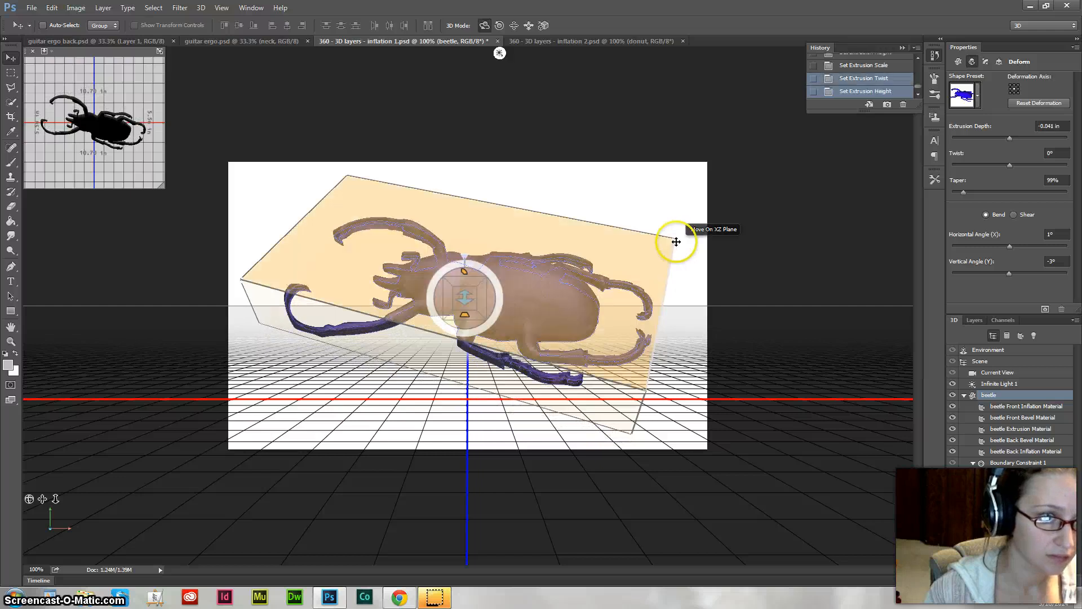
Step: Rotate the beetle so it lies nearly flat with its head turned forward, and set its extrusion depth to 0 in
left_click_drag(672, 241, 663, 263)
left_click_drag(623, 438, 678, 389)
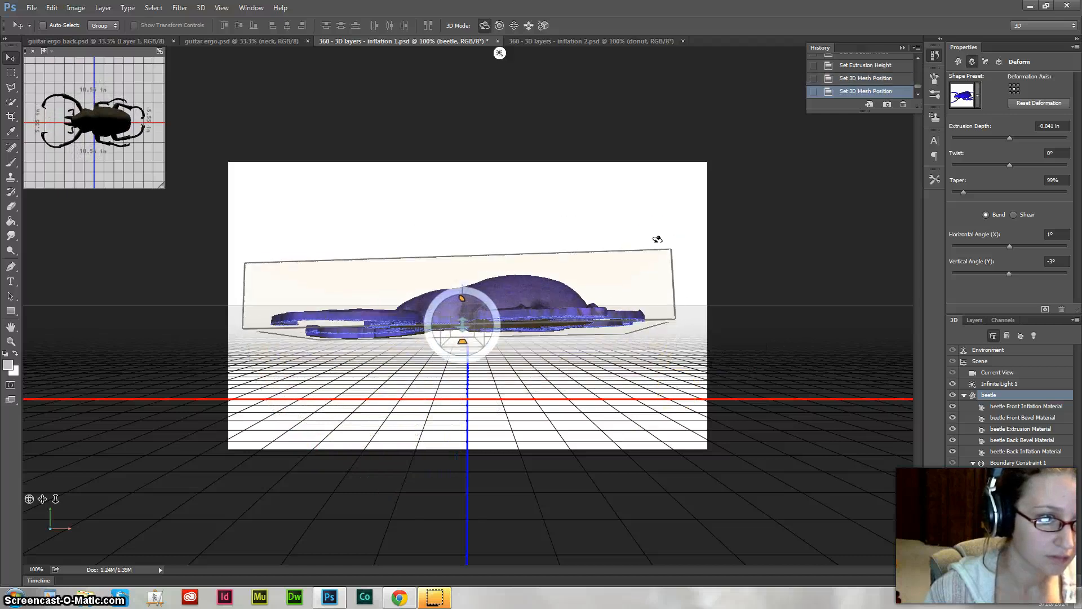
left_click_drag(658, 239, 722, 215)
left_click_drag(445, 354, 444, 353)
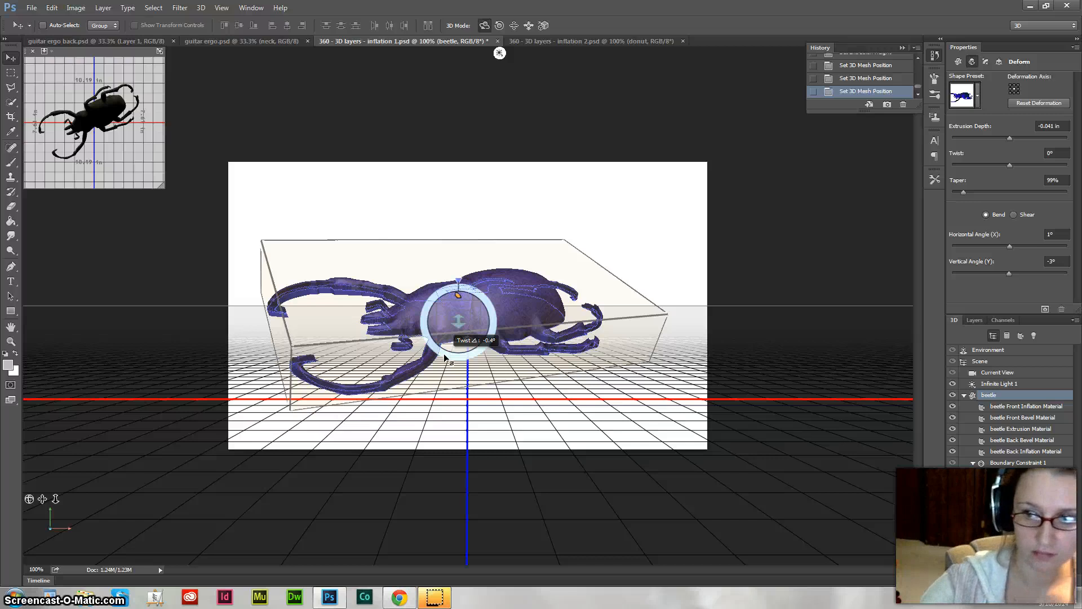
left_click_drag(444, 353, 444, 354)
Step: Review the beetle's coordinates, mesh, deform and cap settings, including the inflate angle
left_click(432, 597)
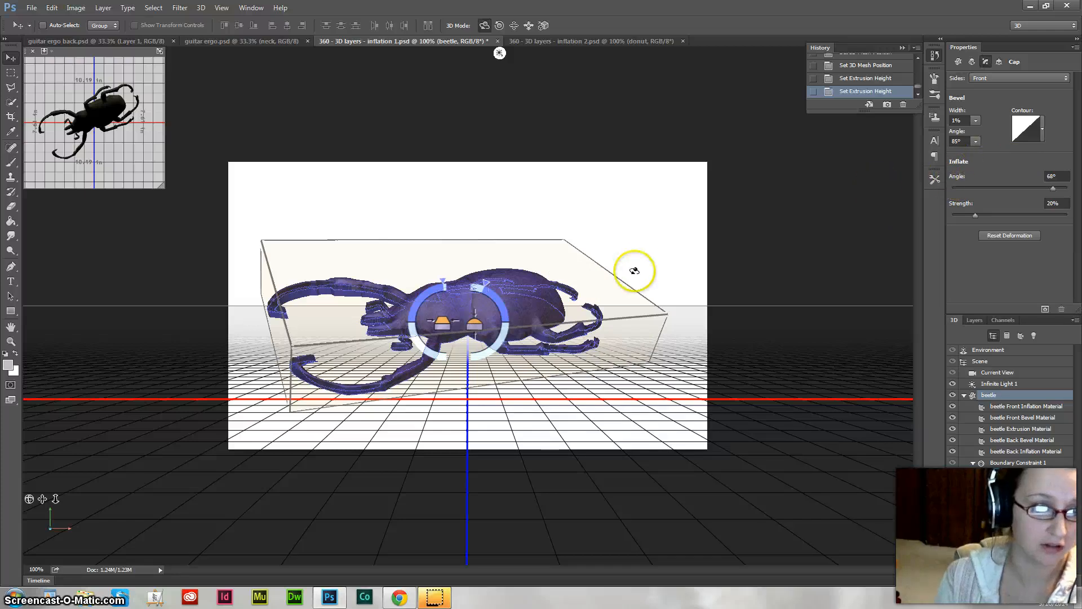
key("v")
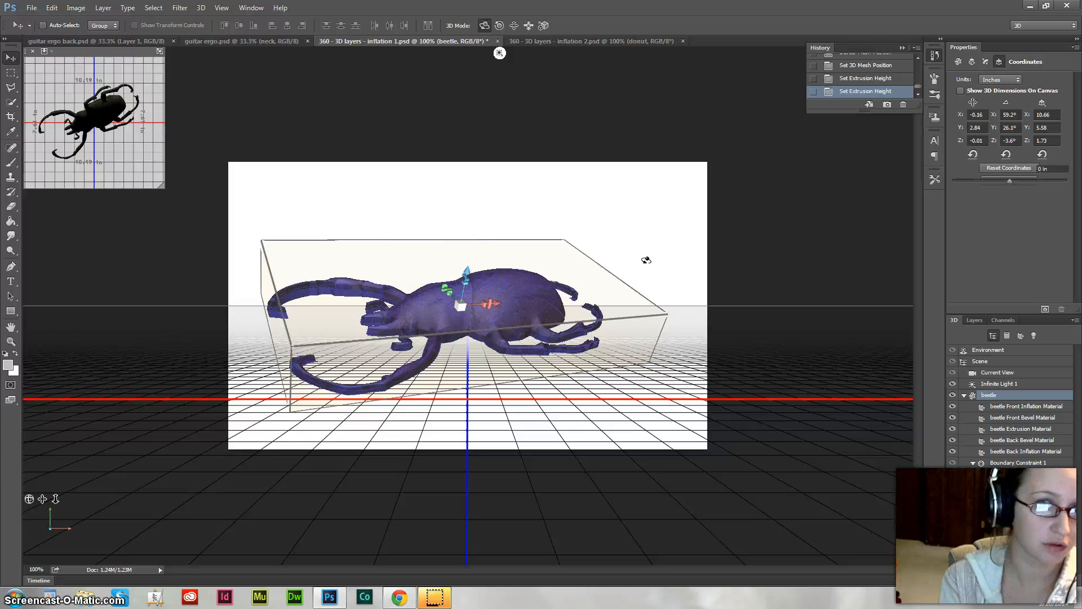
key("v")
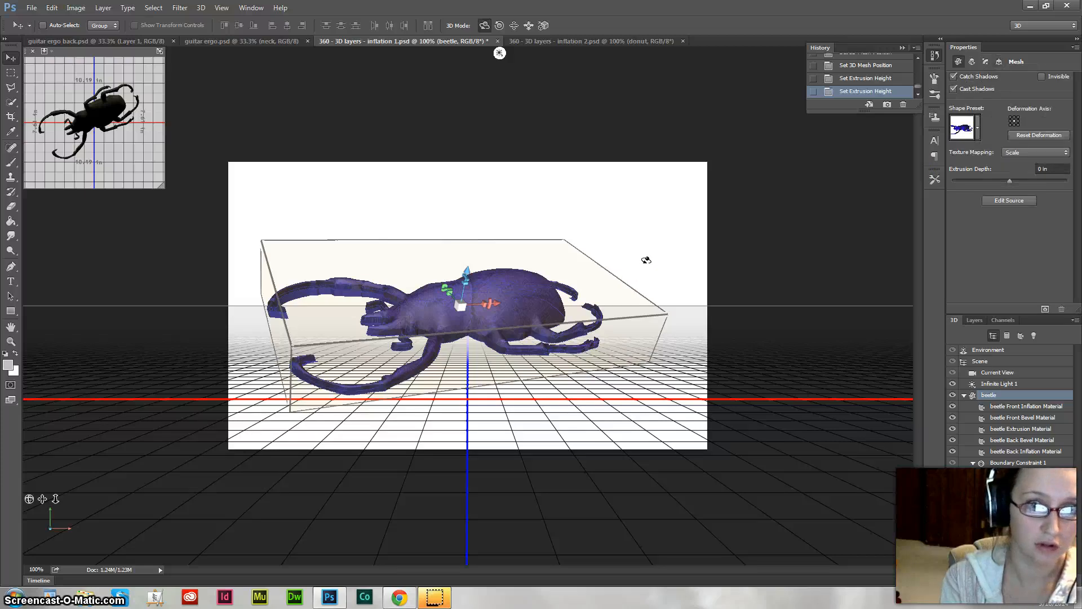
key("v")
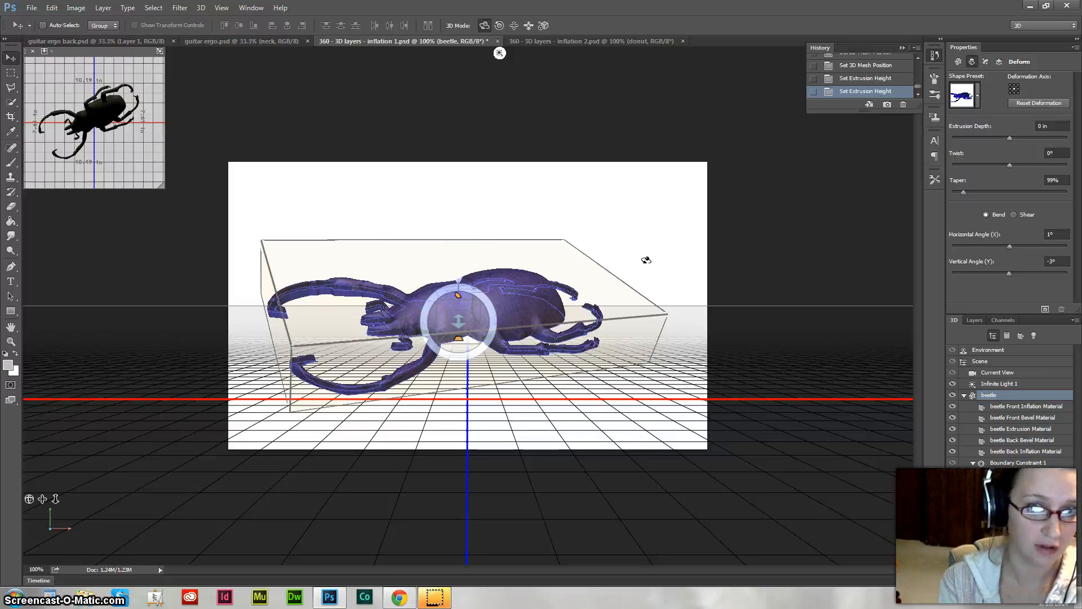
key("v")
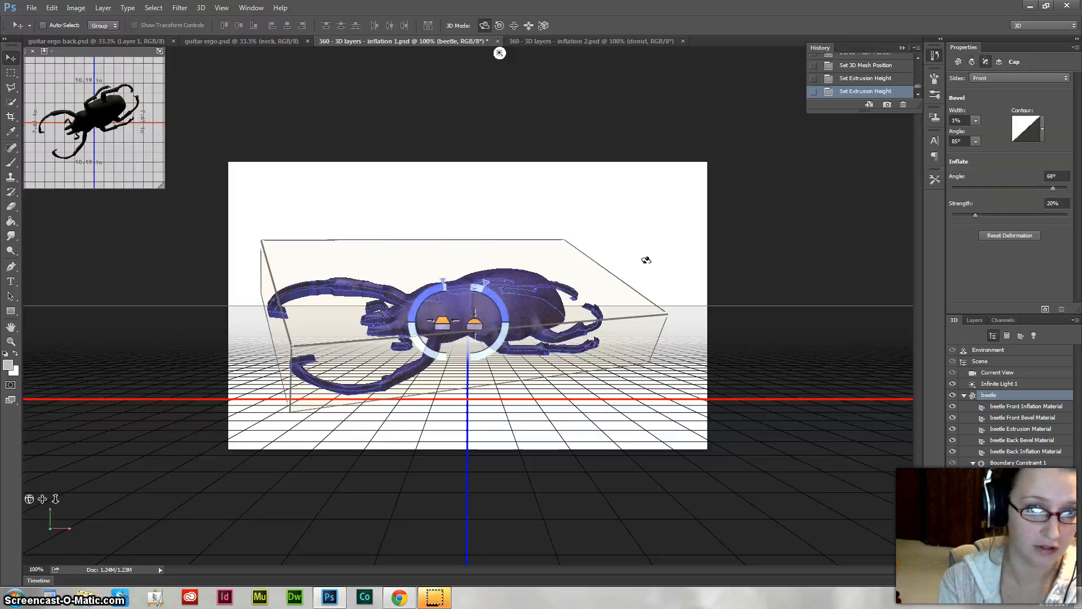
left_click(1054, 187)
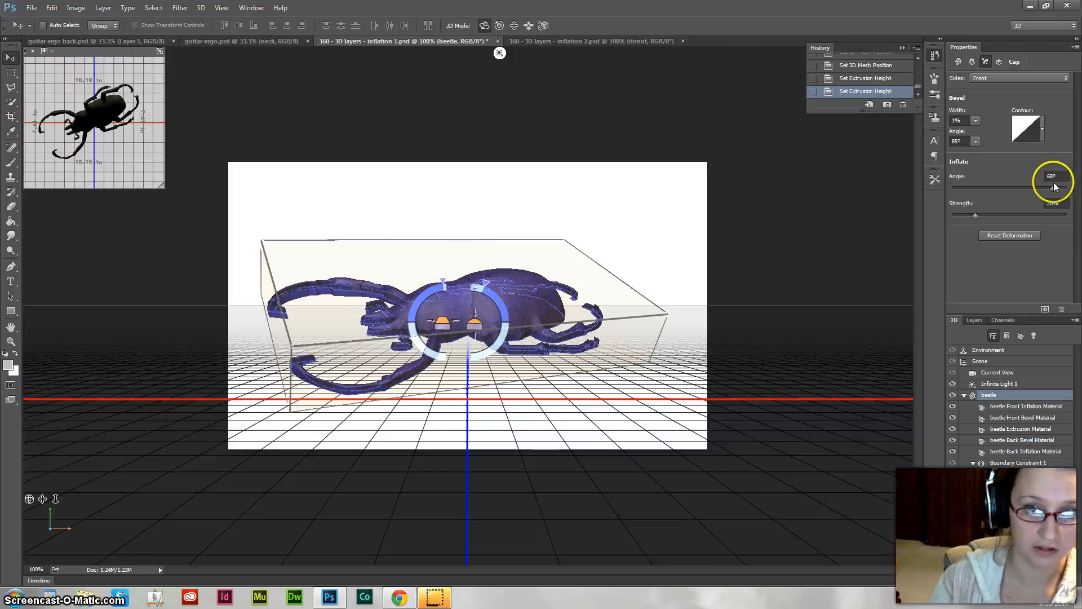
Step: Set the beetle's front cap inflate angle to 90° and review its mesh, deform and coordinates settings
left_click_drag(1053, 191, 1067, 189)
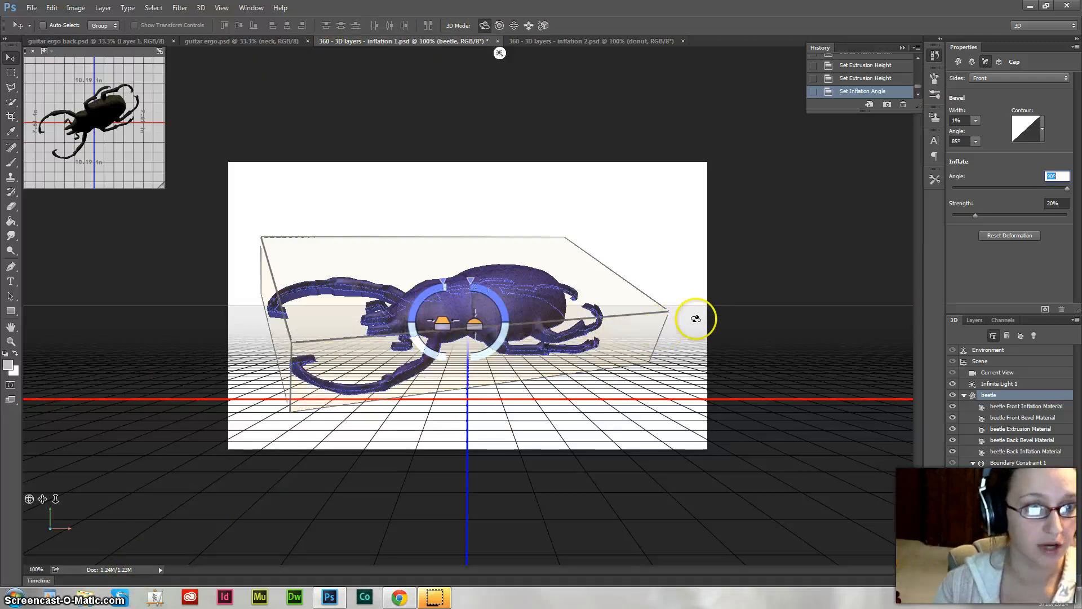
left_click(971, 64)
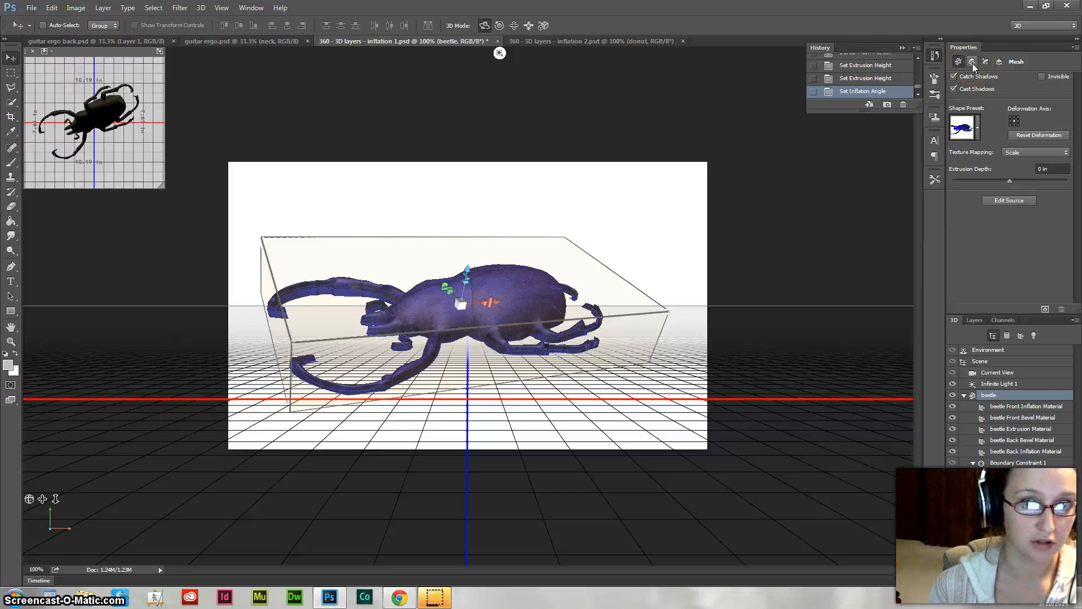
left_click(972, 63)
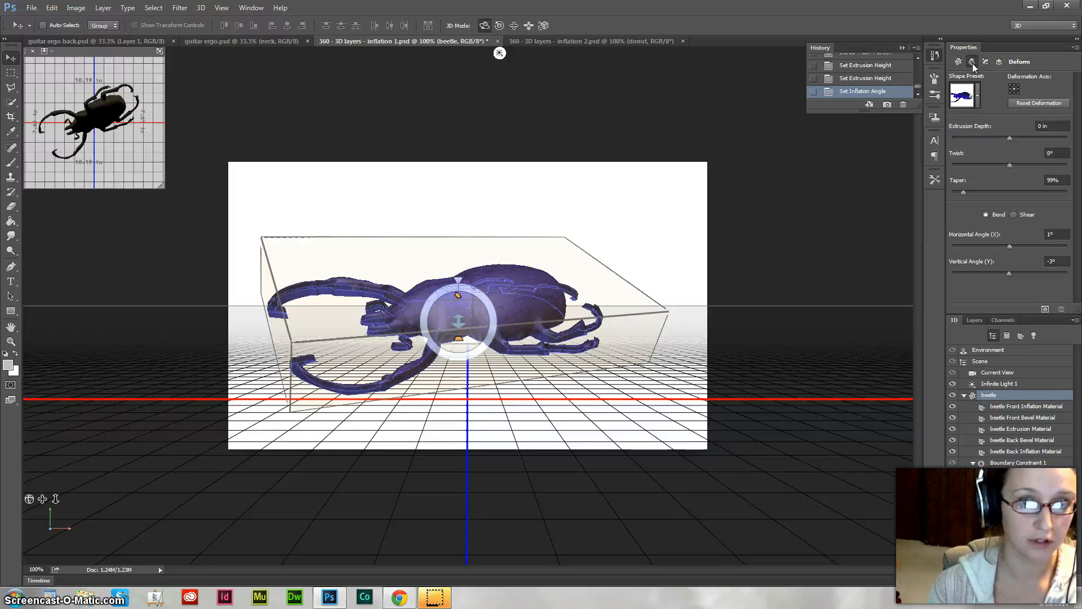
left_click(990, 62)
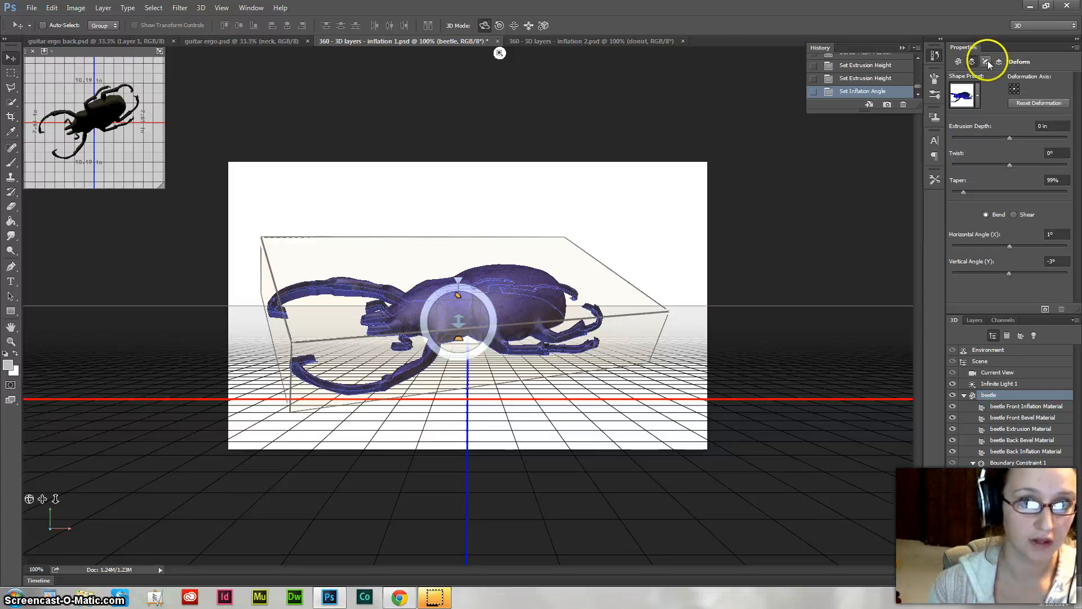
left_click(999, 62)
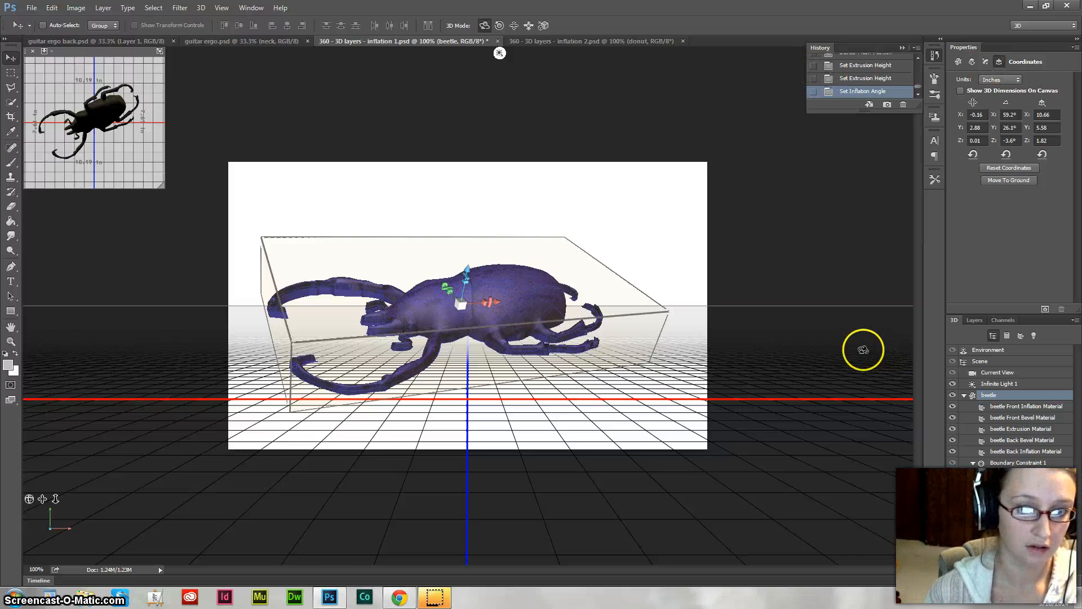
Step: Switch to the 360 - 3D layers - inflation 2.psd document and create a 3D extrusion from the donut layer
left_click(532, 42)
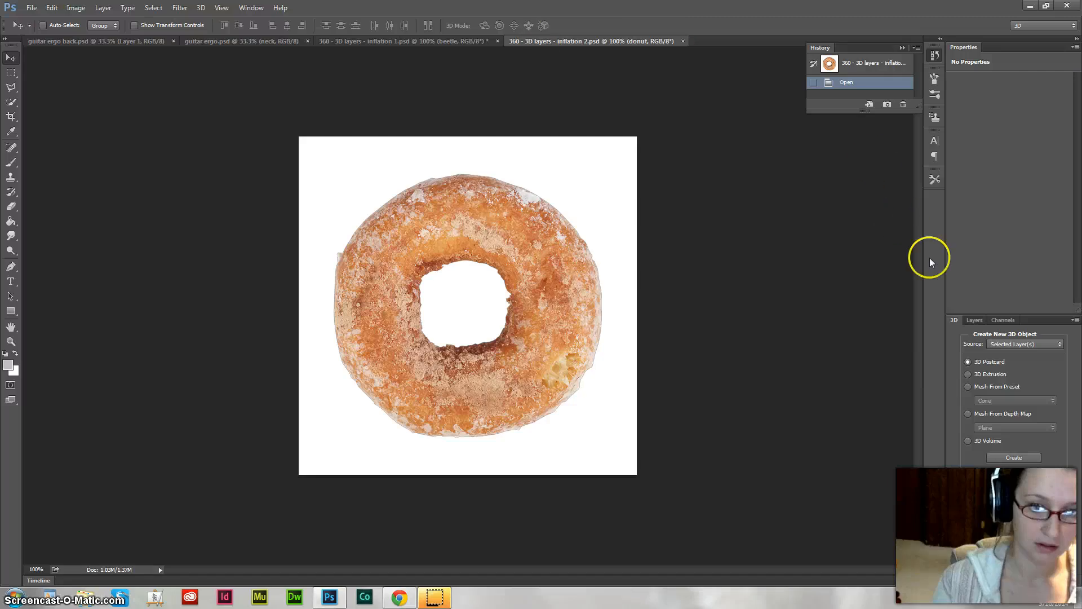
left_click(977, 319)
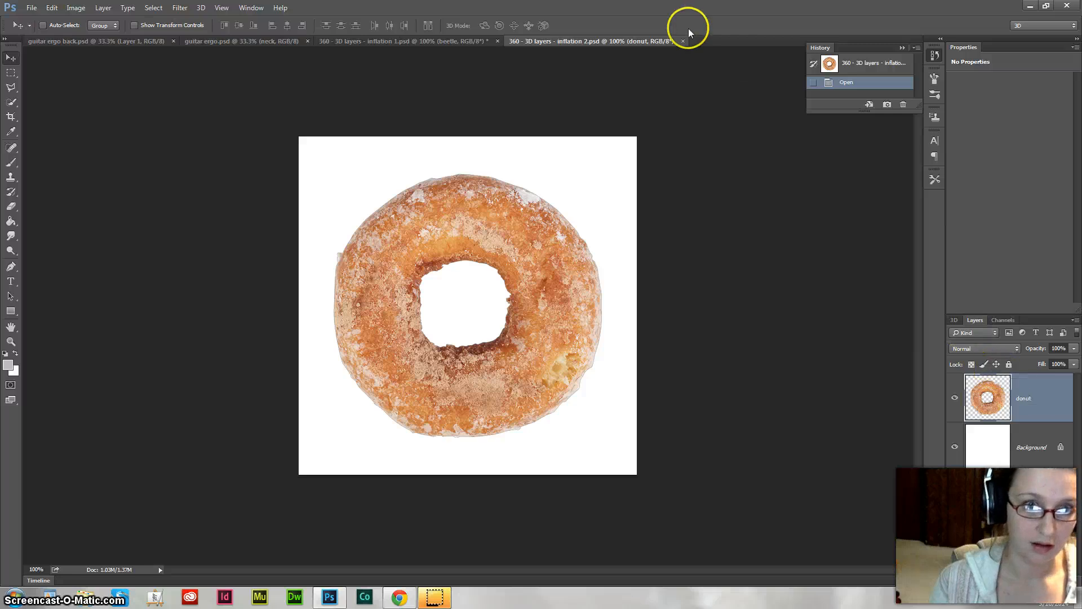
left_click(221, 7)
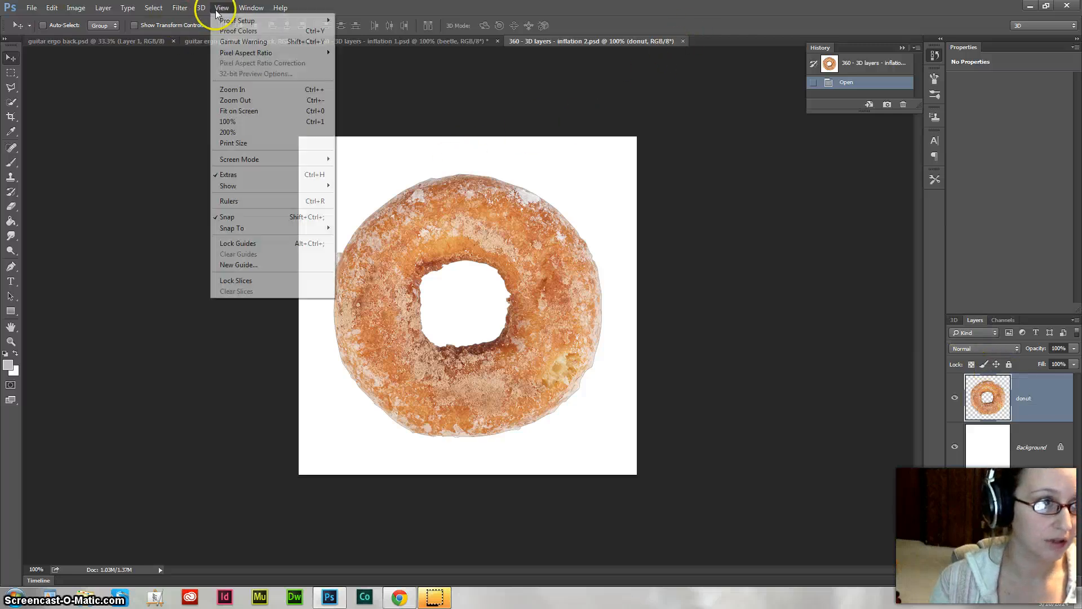
mouse_move(202, 8)
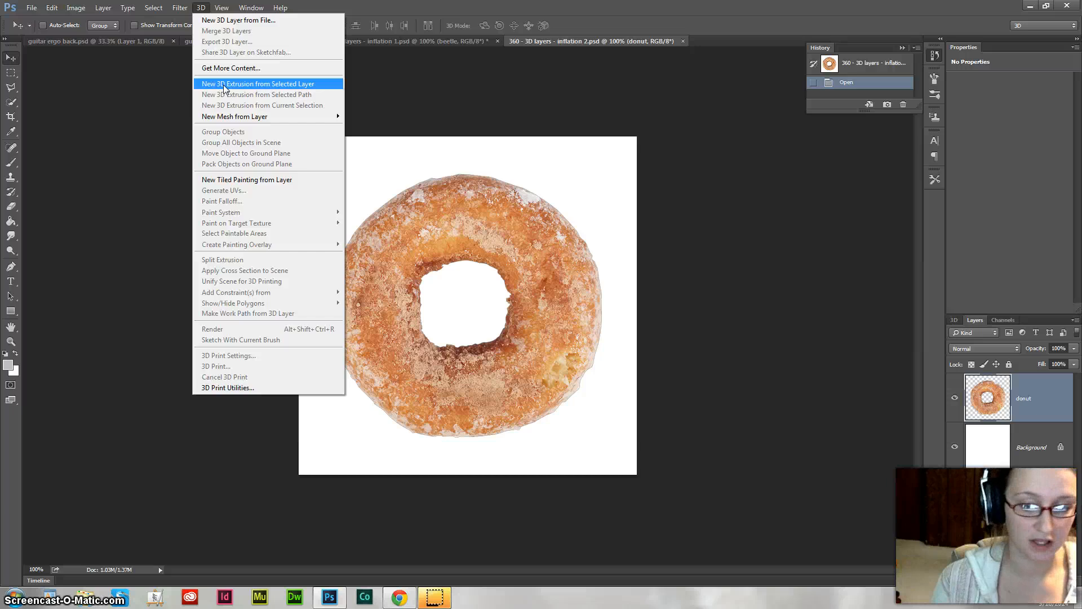
left_click(224, 85)
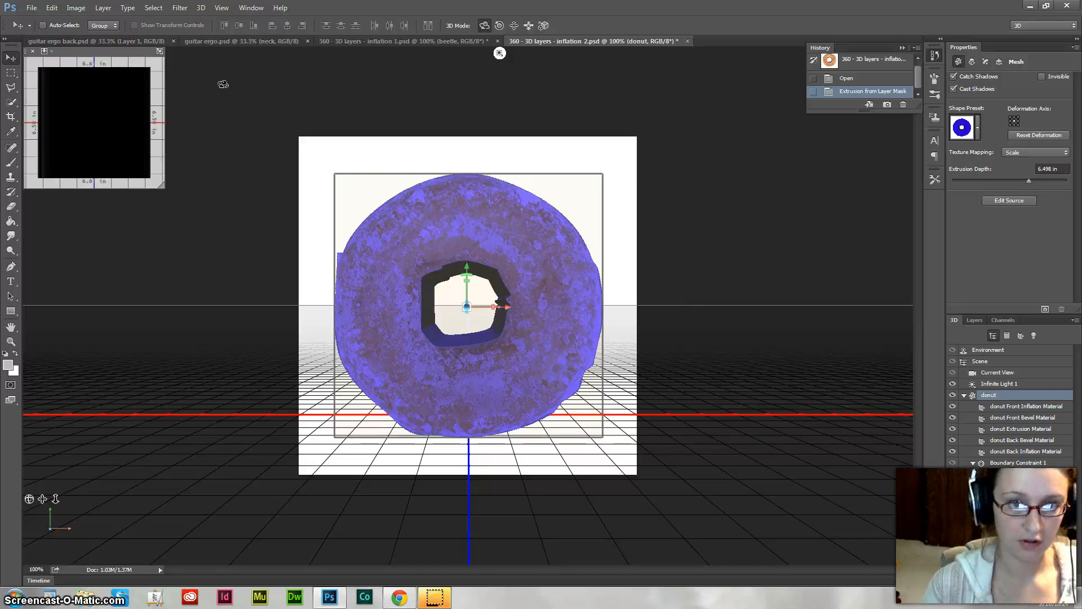
Step: Try to set the donut's extrusion depth to 0 in
left_click(1053, 169)
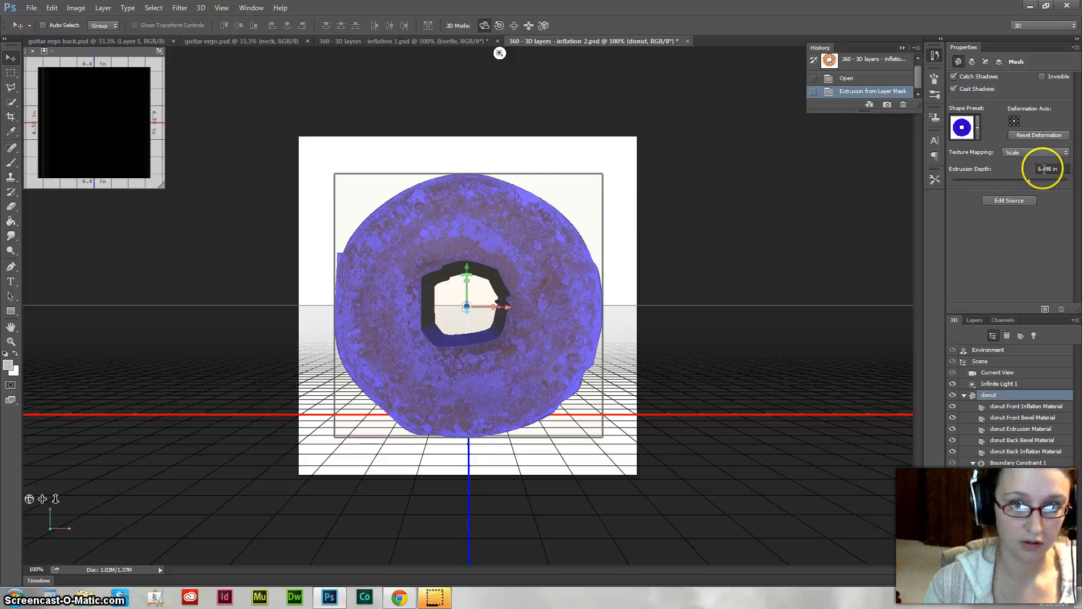
type("0")
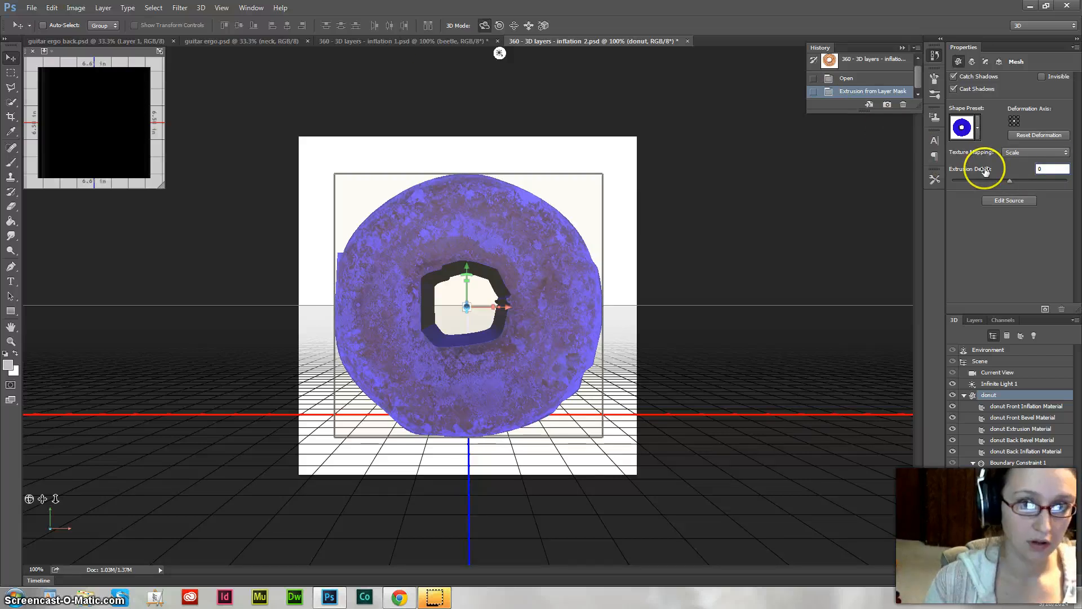
left_click(986, 238)
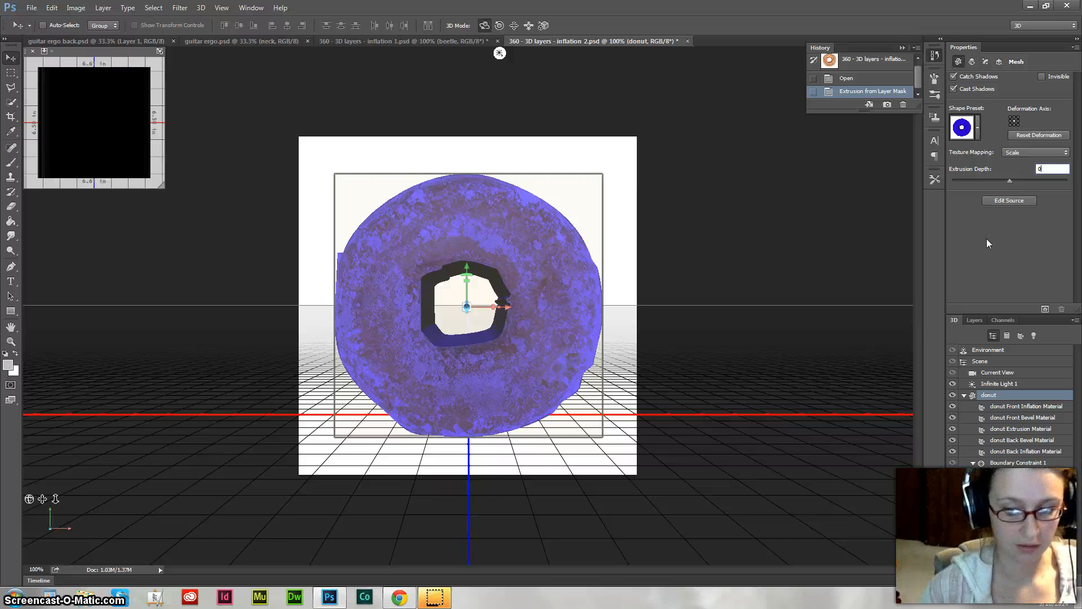
Step: Inflate the donut's front cap with an angle of 90° and a strength of 10%, and rotate it to show its side
left_click(986, 62)
left_click(1018, 195)
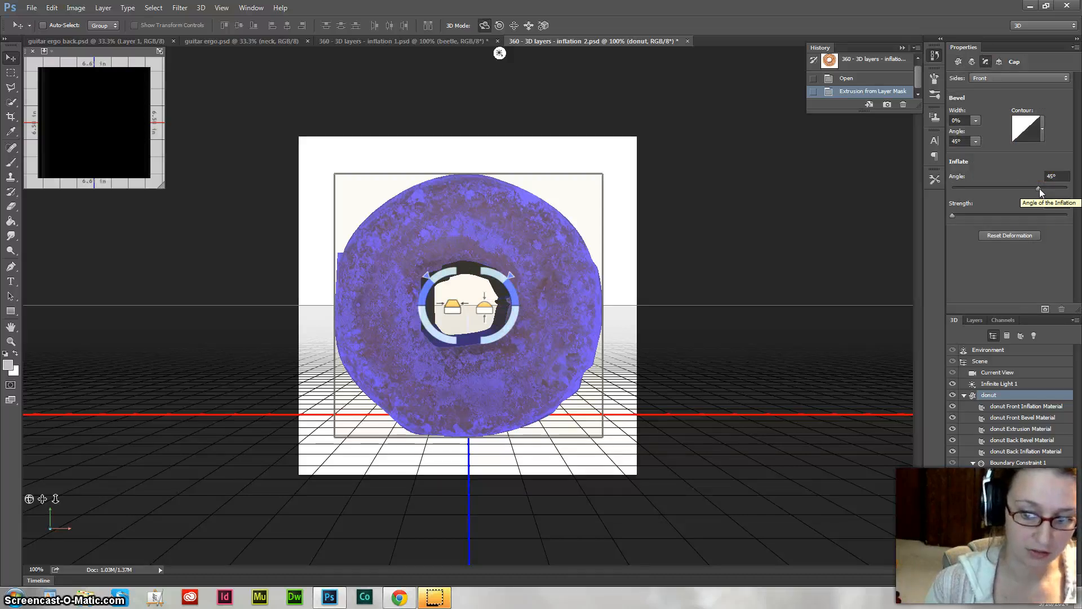
left_click_drag(1039, 189, 1069, 190)
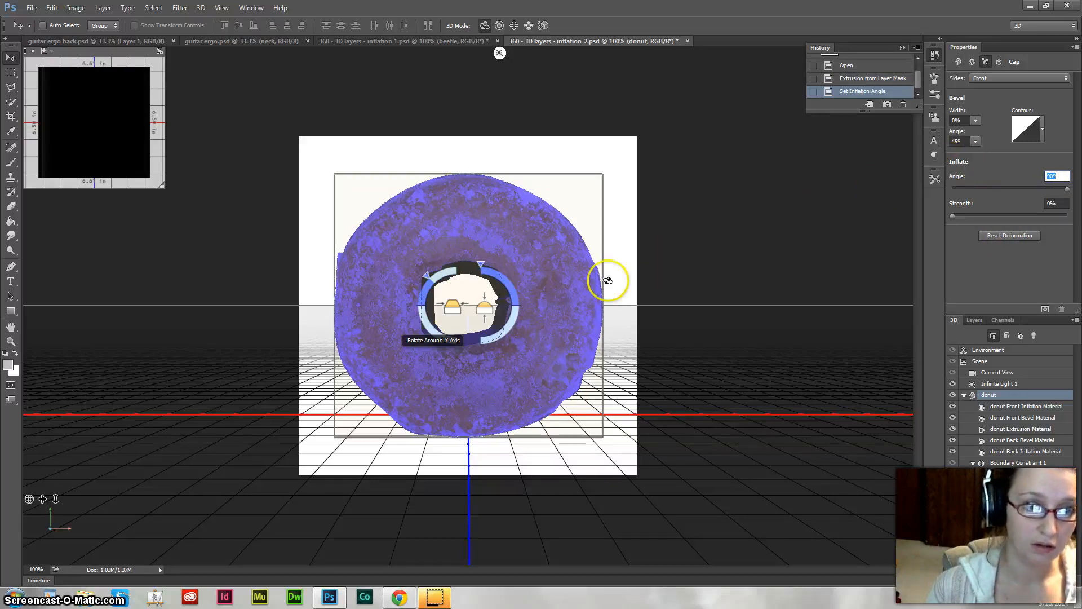
left_click_drag(484, 309, 484, 307)
left_click_drag(604, 333, 570, 348)
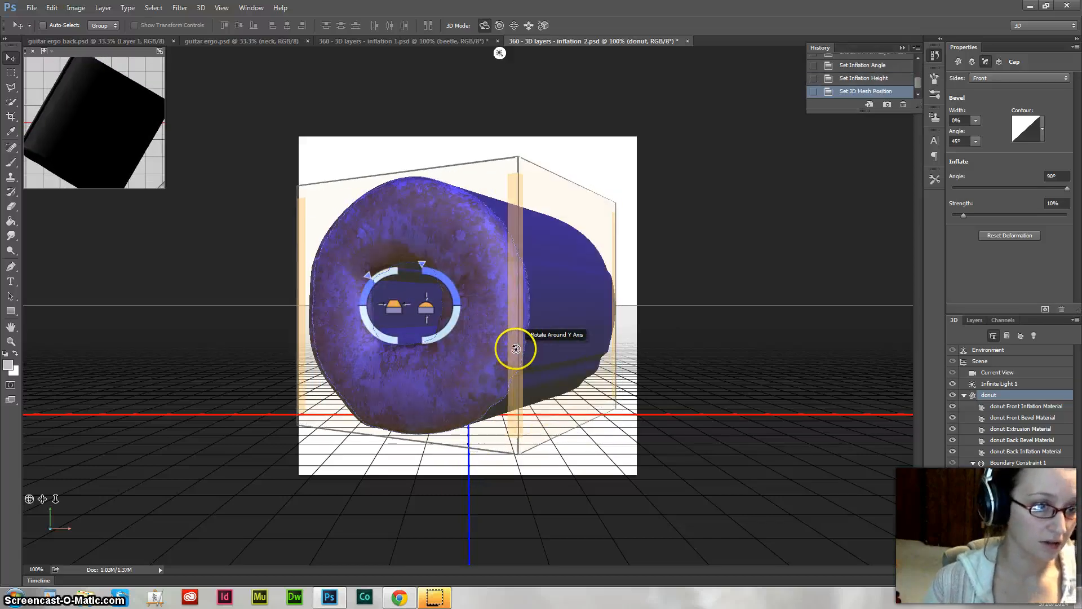
Step: Set the donut's front inflate strength to 31% and rotate the mesh so it faces straight forward
left_click_drag(516, 348, 598, 343)
left_click_drag(494, 308, 494, 282)
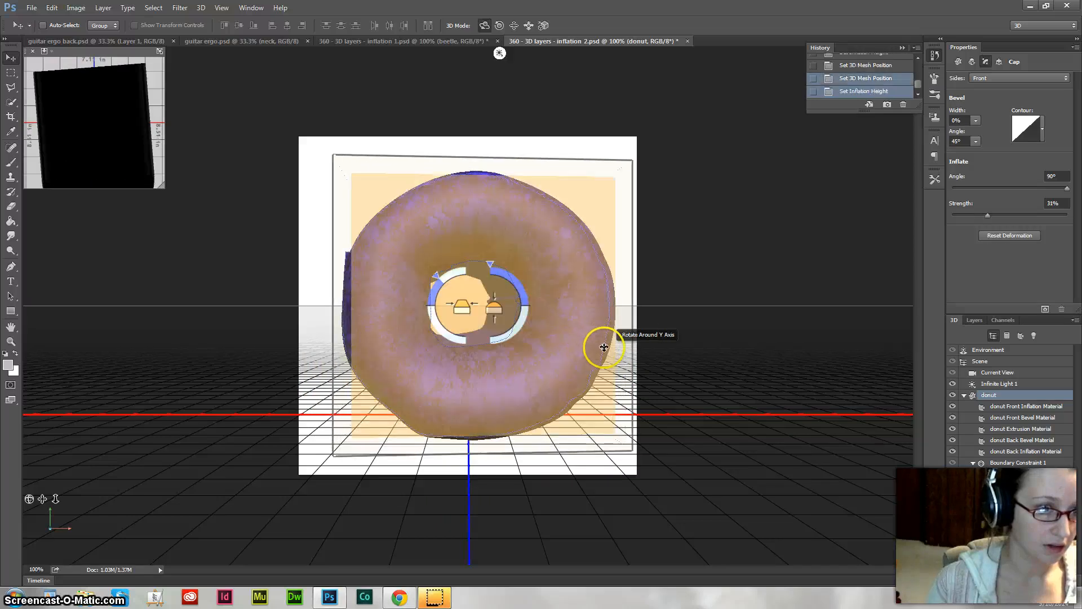
left_click_drag(635, 356, 621, 393)
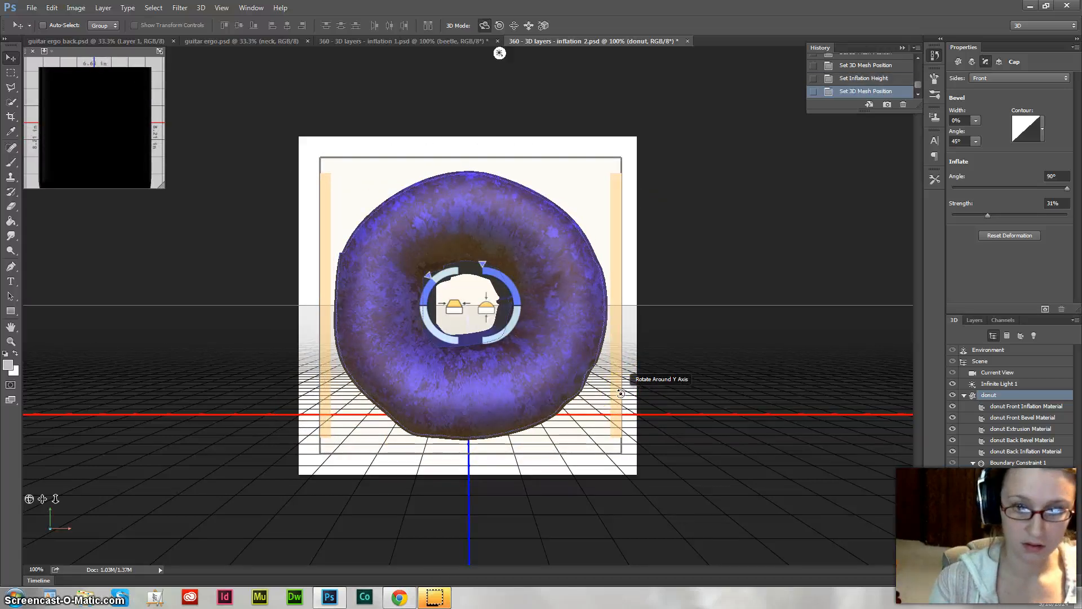
Step: Try to flatten the inflated donut by reducing its extrusion depth to 0 in in the mesh settings
left_click(959, 63)
left_click(961, 65)
left_click(1029, 179)
mouse_move(1031, 181)
left_mouse_down()
mouse_move(1041, 175)
mouse_move(1028, 182)
left_mouse_up()
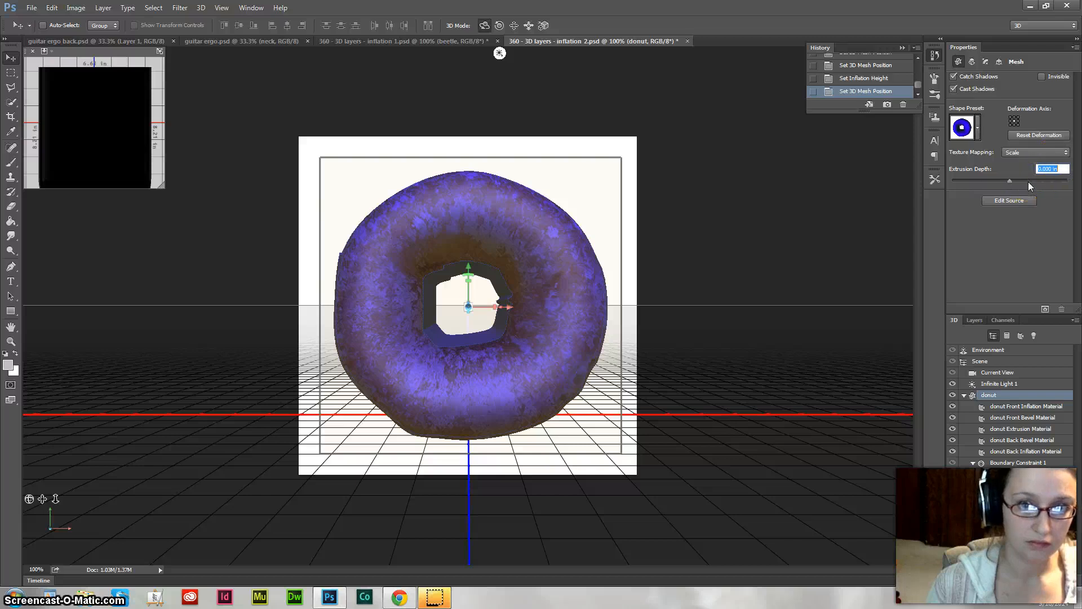
left_click_drag(1009, 182, 1010, 181)
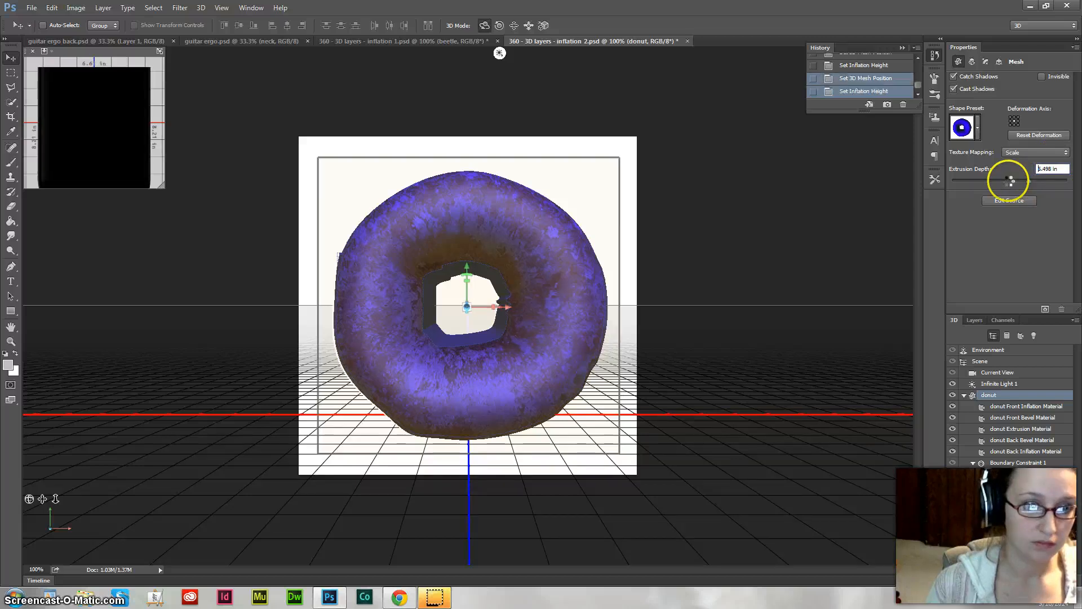
Step: Deform the donut to an extrusion depth of about -0.307 in and rotate it to show its flat back
left_click_drag(632, 317, 628, 314)
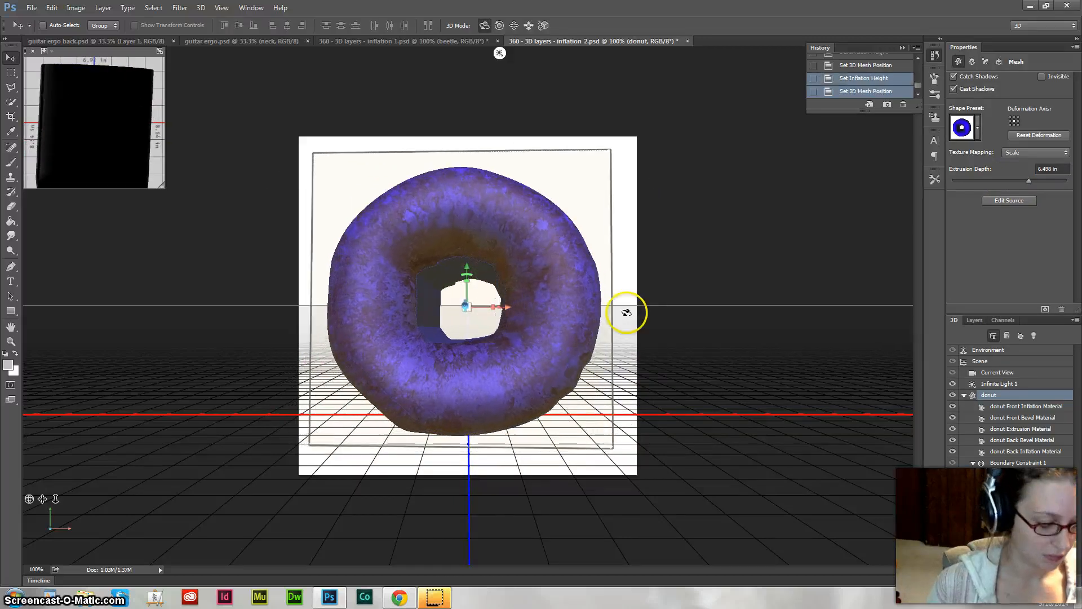
left_click(597, 299)
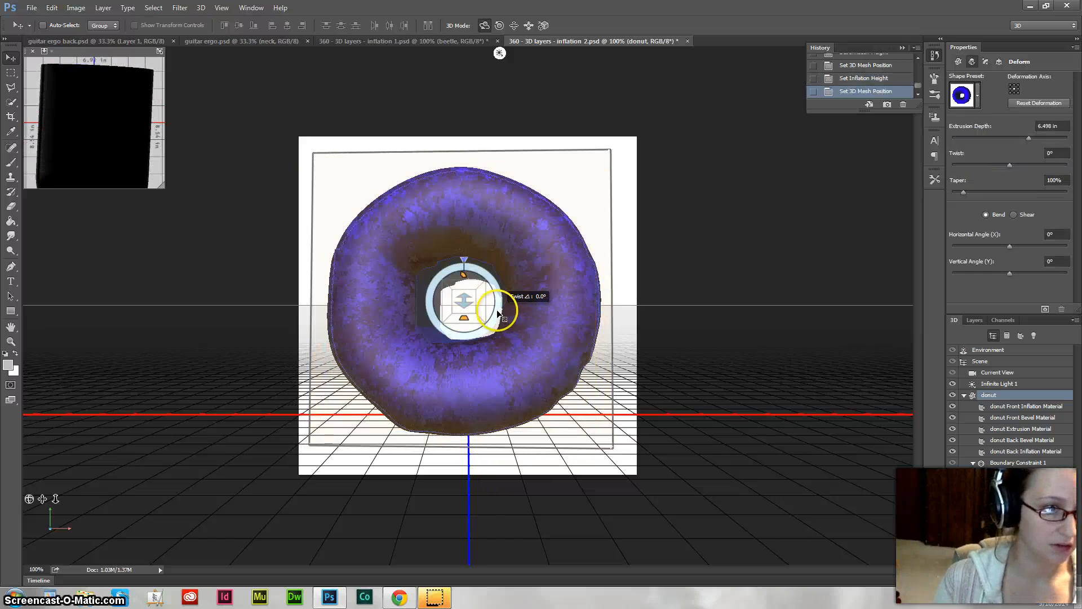
left_click_drag(474, 304, 476, 415)
left_click_drag(623, 374, 282, 399)
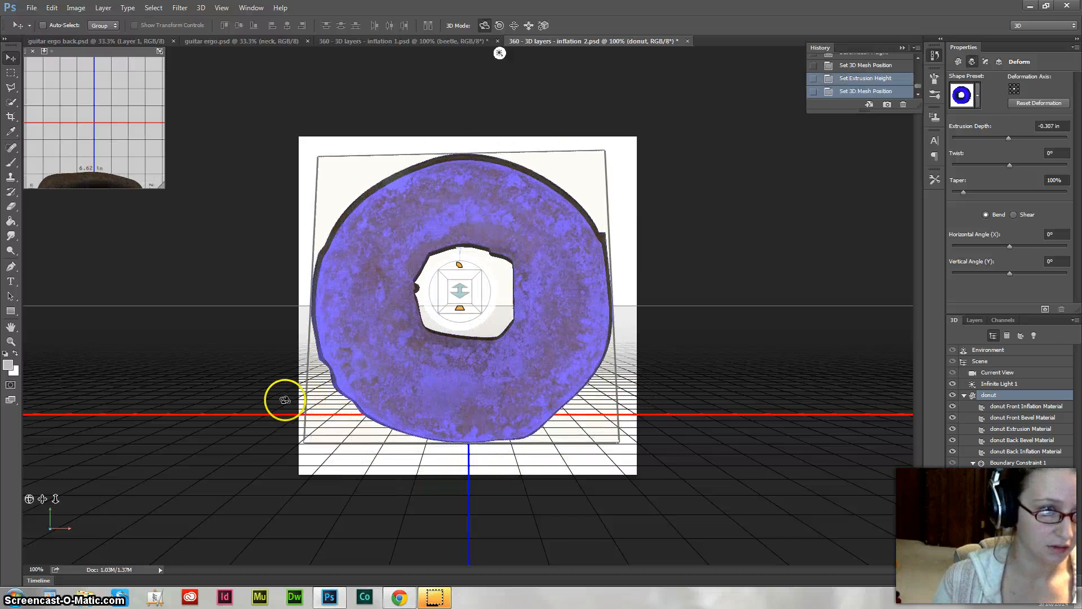
Step: Set the donut's extrusion depth to about 0.074 in and rotate it to show its edge from the side
left_click_drag(462, 296, 460, 291)
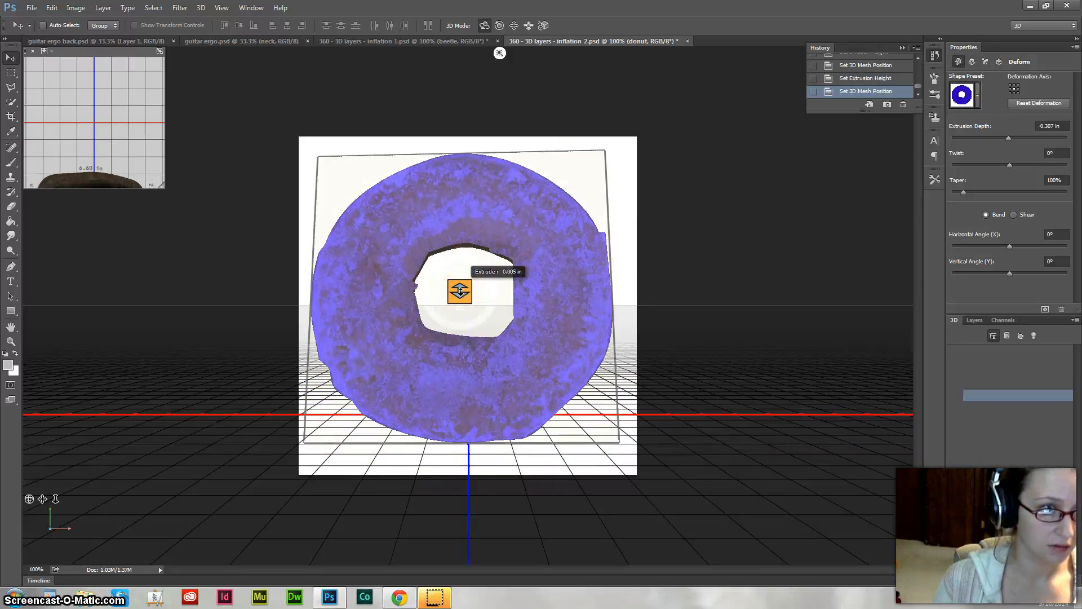
left_click_drag(460, 282, 460, 282)
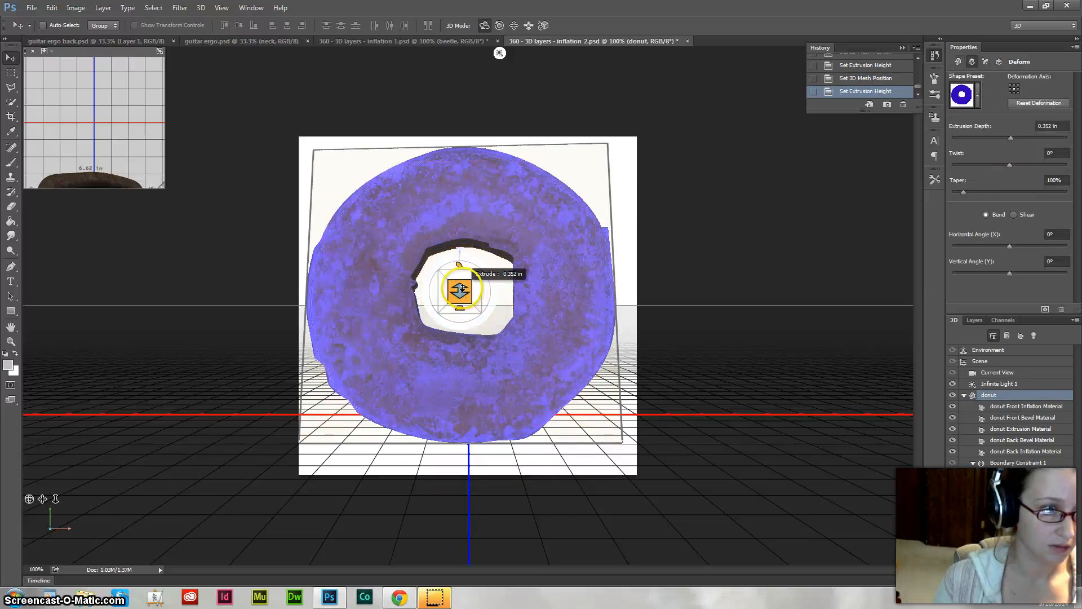
left_click_drag(460, 282, 460, 292)
left_click_drag(551, 319, 436, 365)
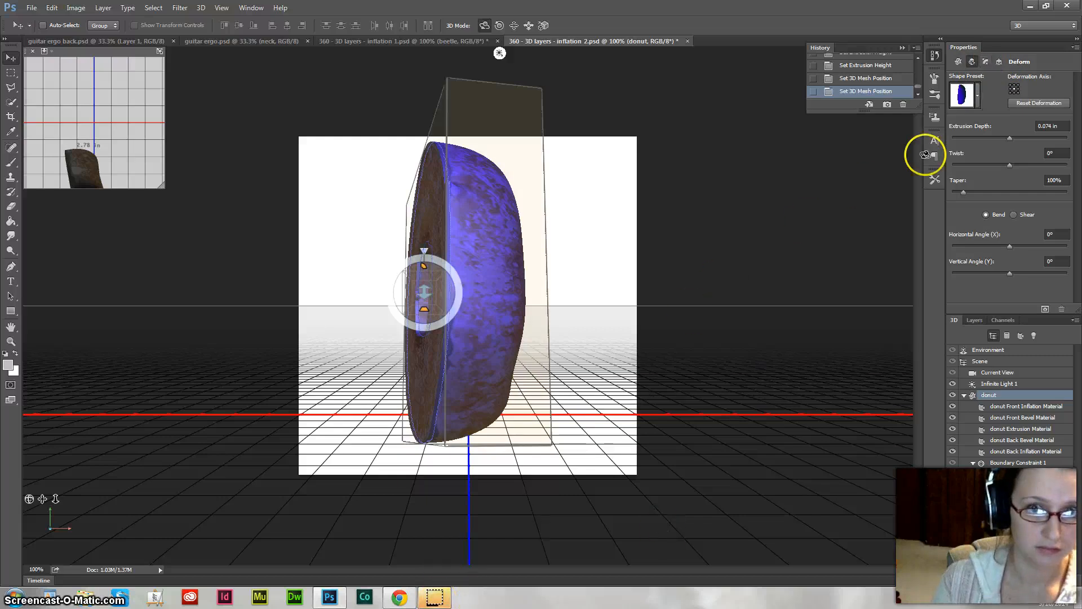
Step: Apply the donut's cap settings to Front and Back and set the inflate strength to 24%
left_click(986, 62)
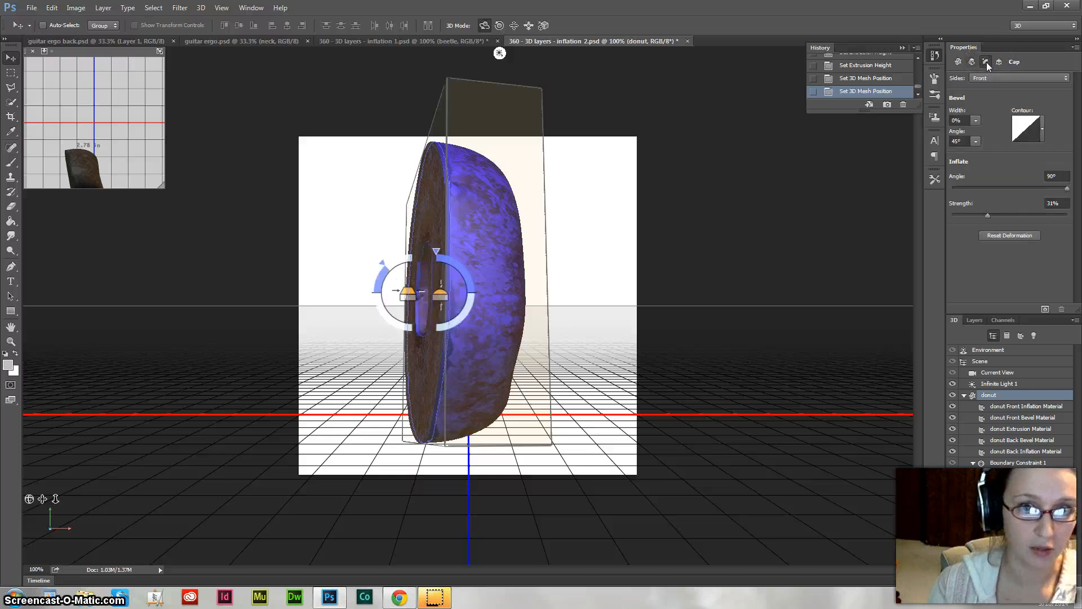
left_click(982, 80)
left_click(986, 99)
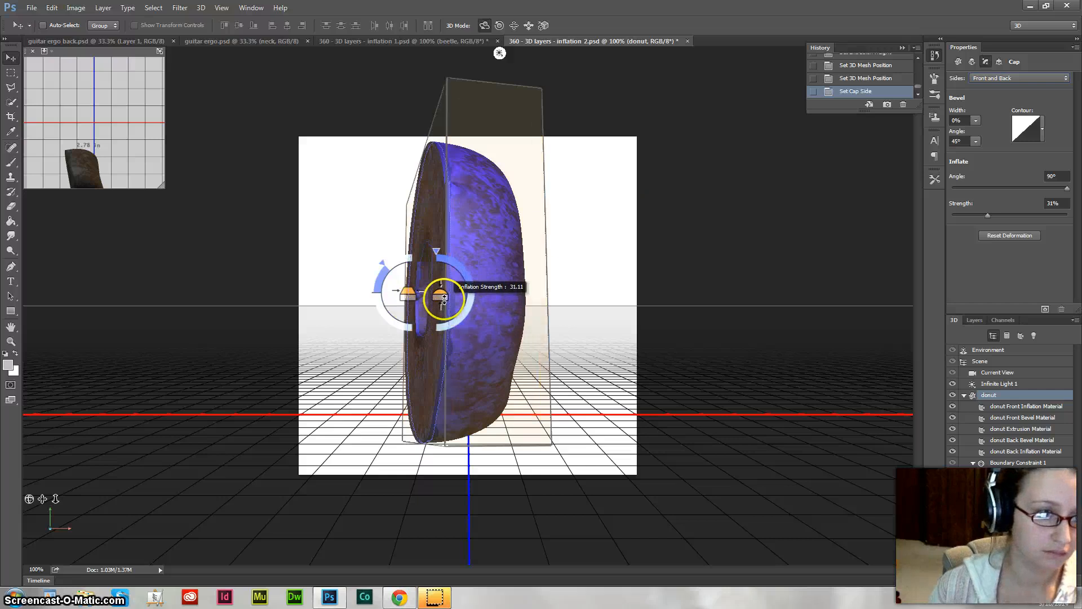
left_click_drag(441, 294, 473, 242)
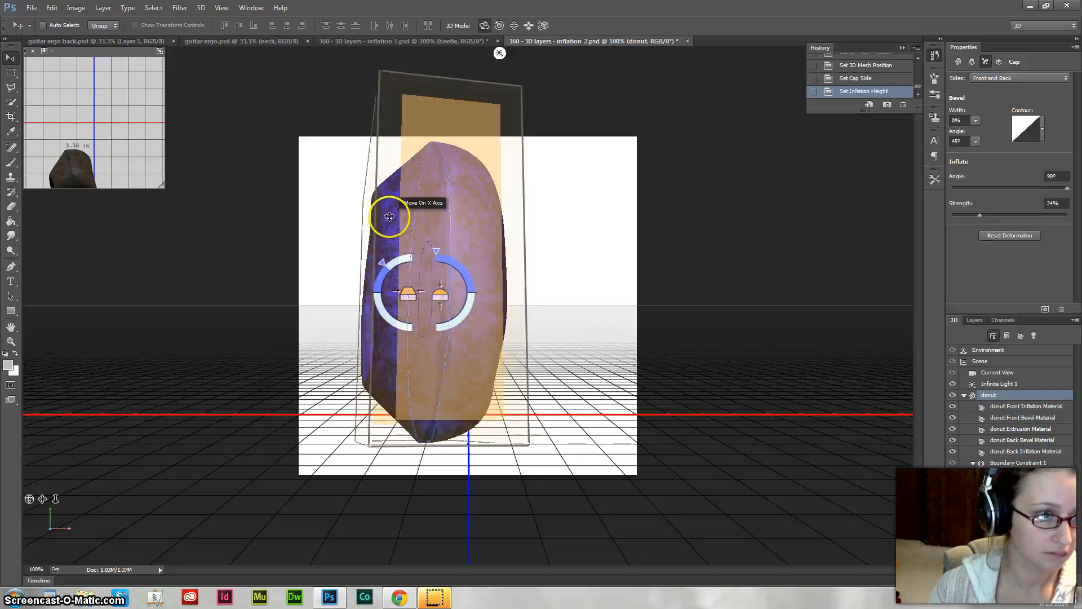
Step: Rotate the donut to show its full ring with the hole, and set its extrusion depth to about -0.029 in
left_click(397, 214)
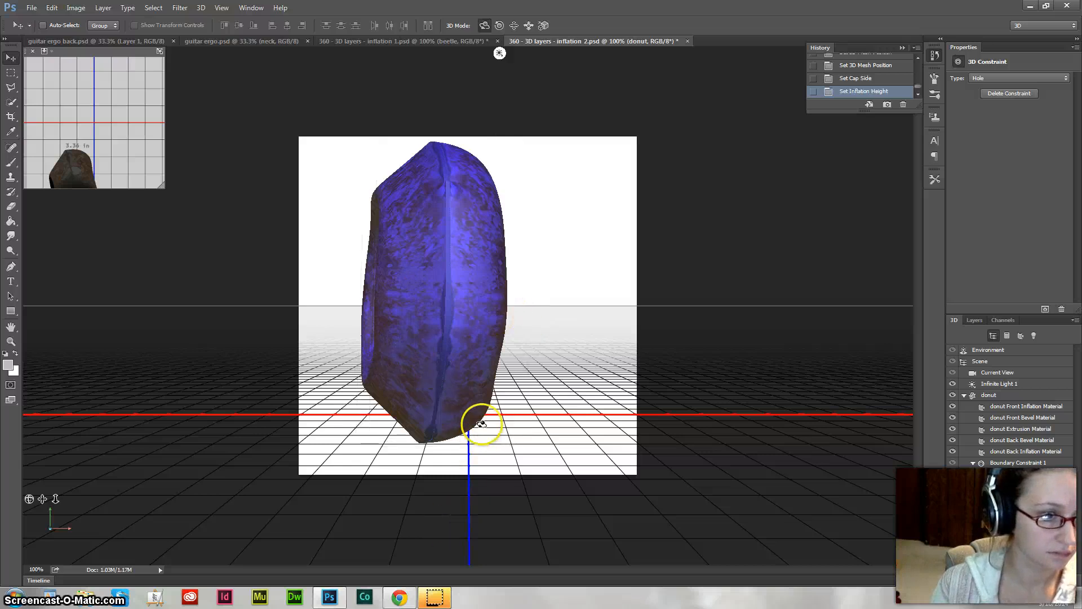
left_click(458, 374)
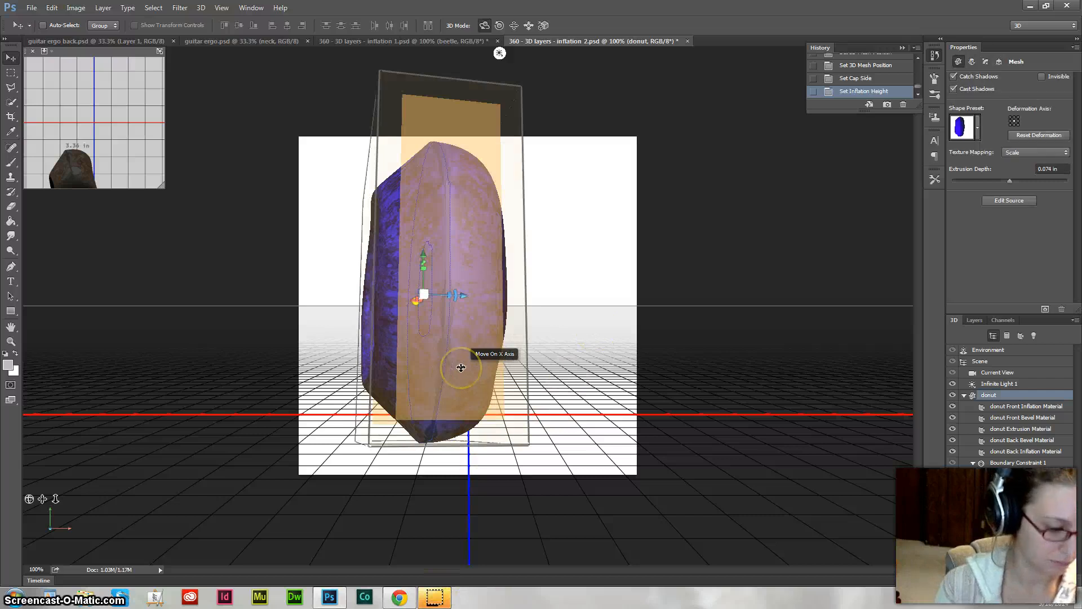
left_click(461, 368)
left_click(461, 367)
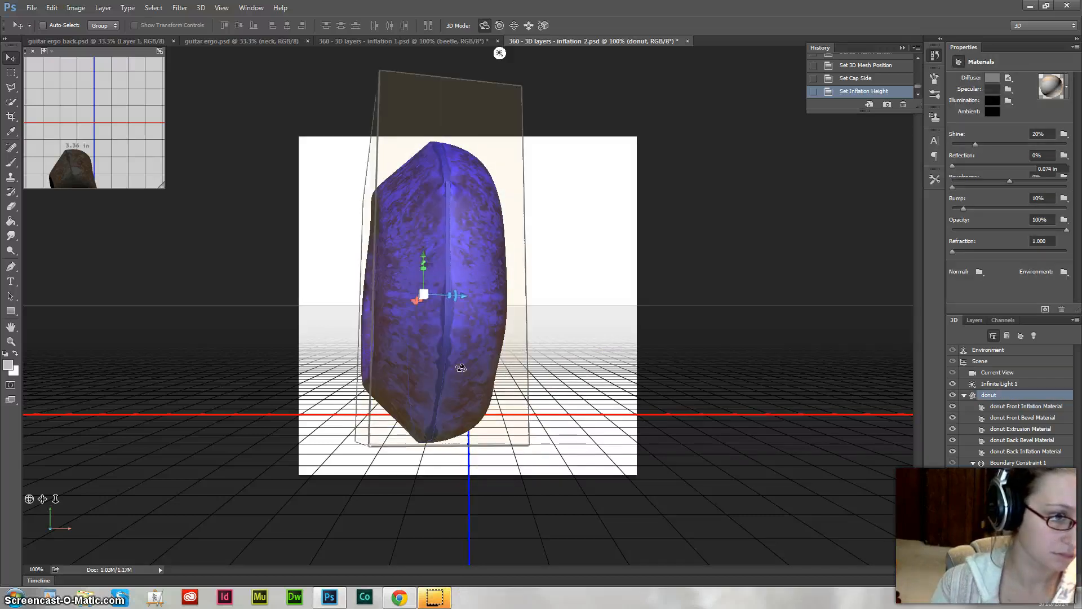
left_click(462, 367)
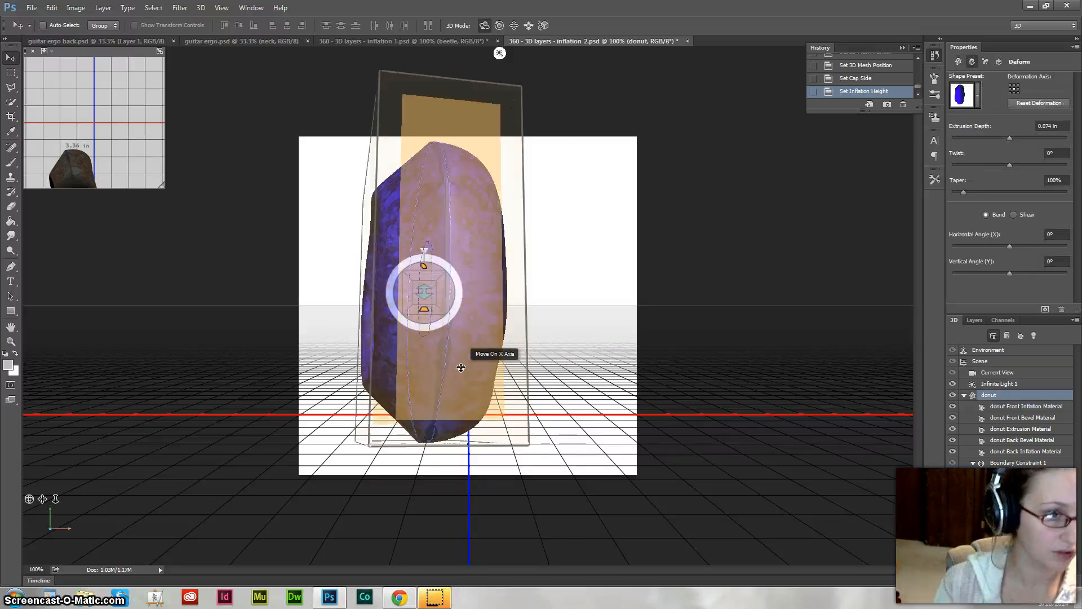
left_click_drag(480, 446, 674, 391)
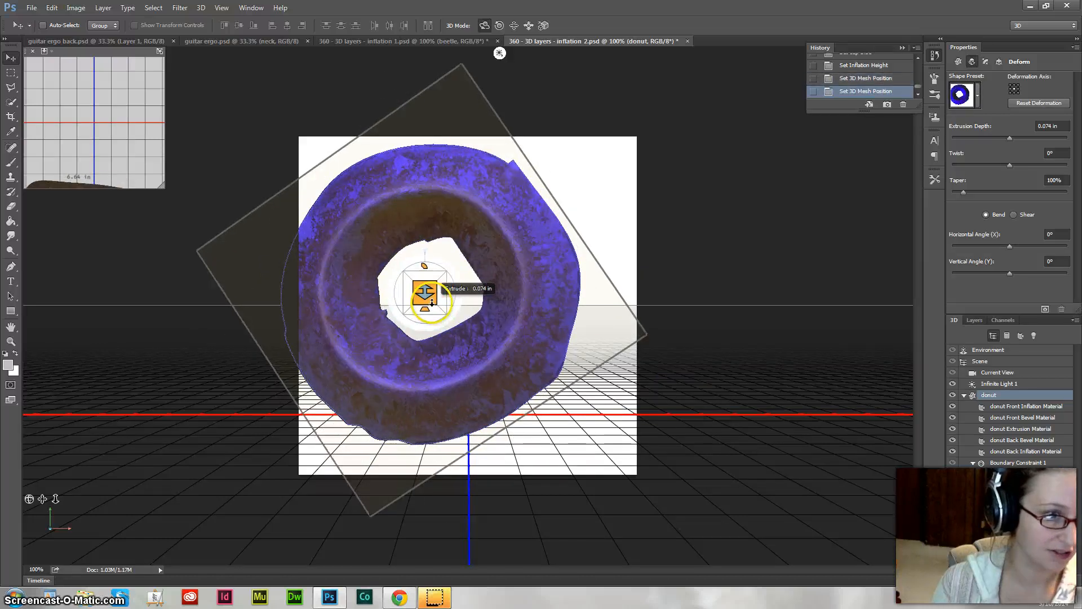
left_click_drag(425, 290, 425, 291)
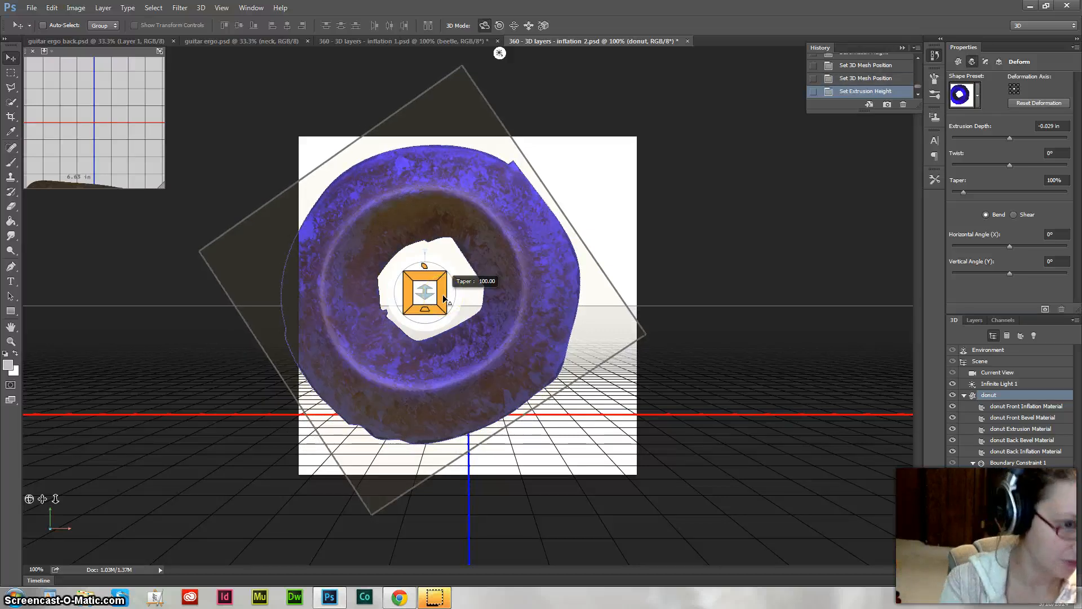
Step: Set the donut's bevel angle to 44° and rotate the mesh so it lies nearly flat
key("v")
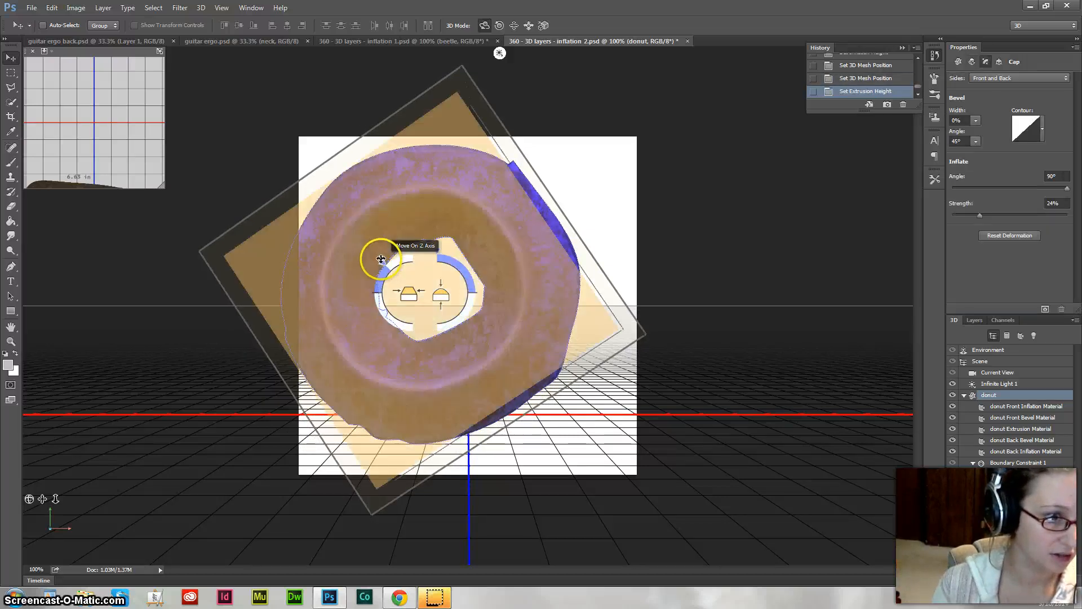
mouse_move(383, 263)
left_mouse_down()
mouse_move(405, 250)
mouse_move(383, 263)
left_mouse_up()
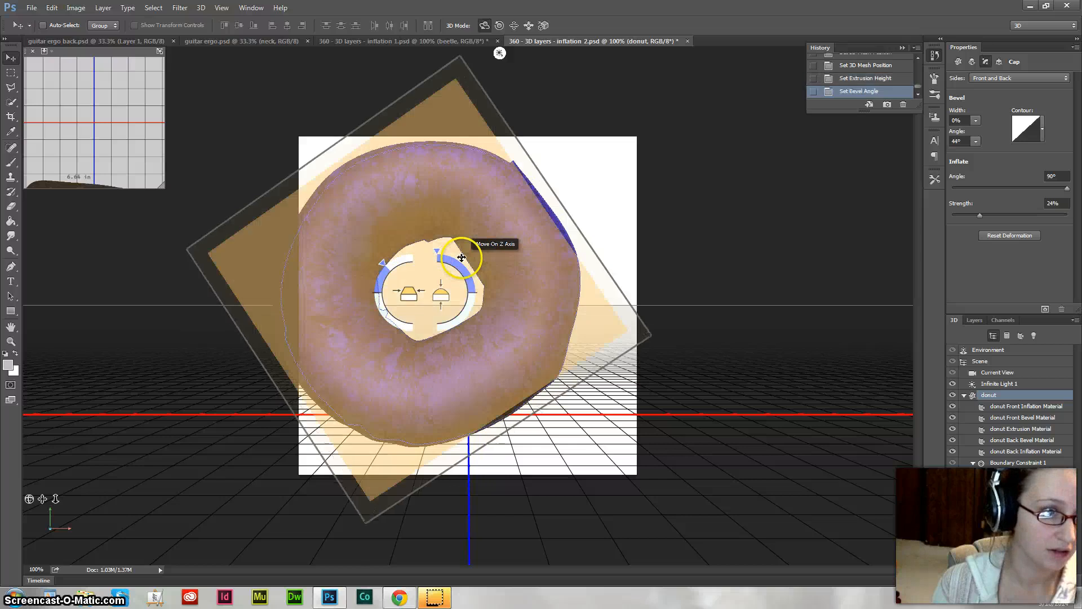
left_click(457, 208)
left_click(518, 285)
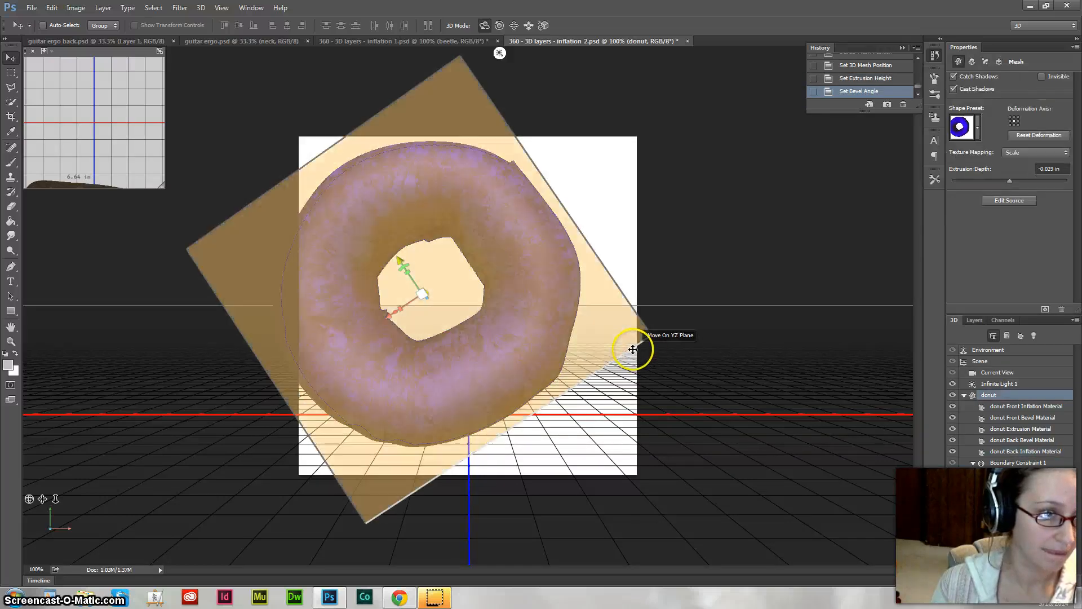
left_click_drag(633, 357, 391, 502)
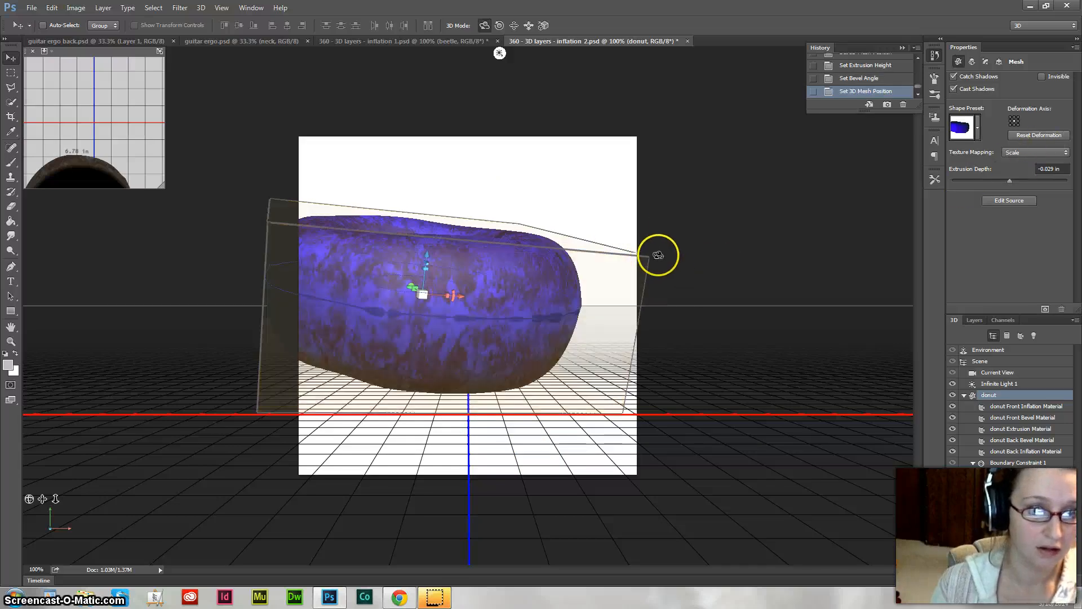
left_click(429, 599)
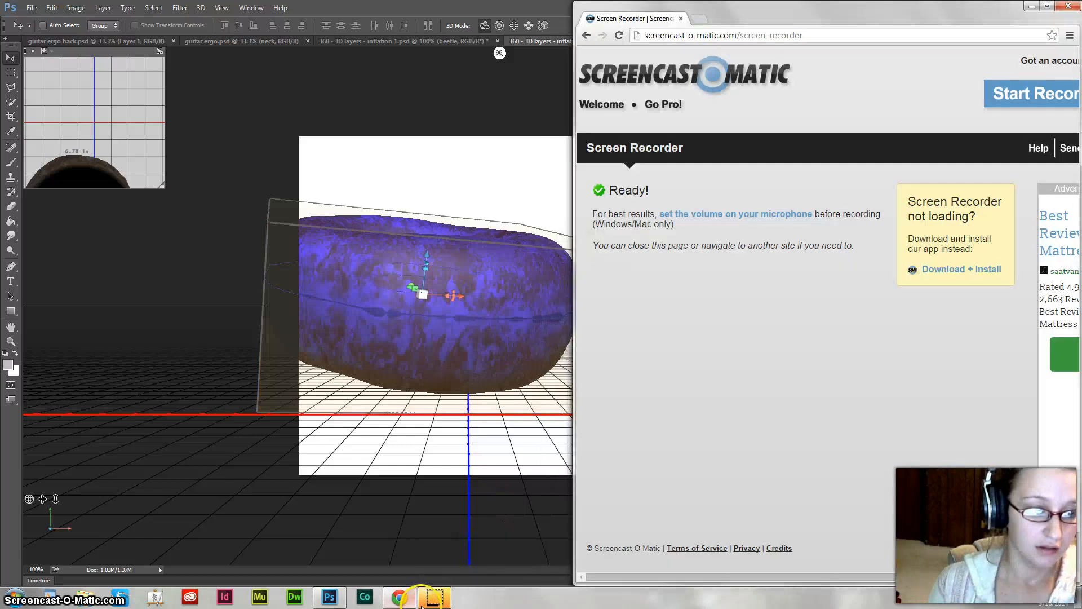